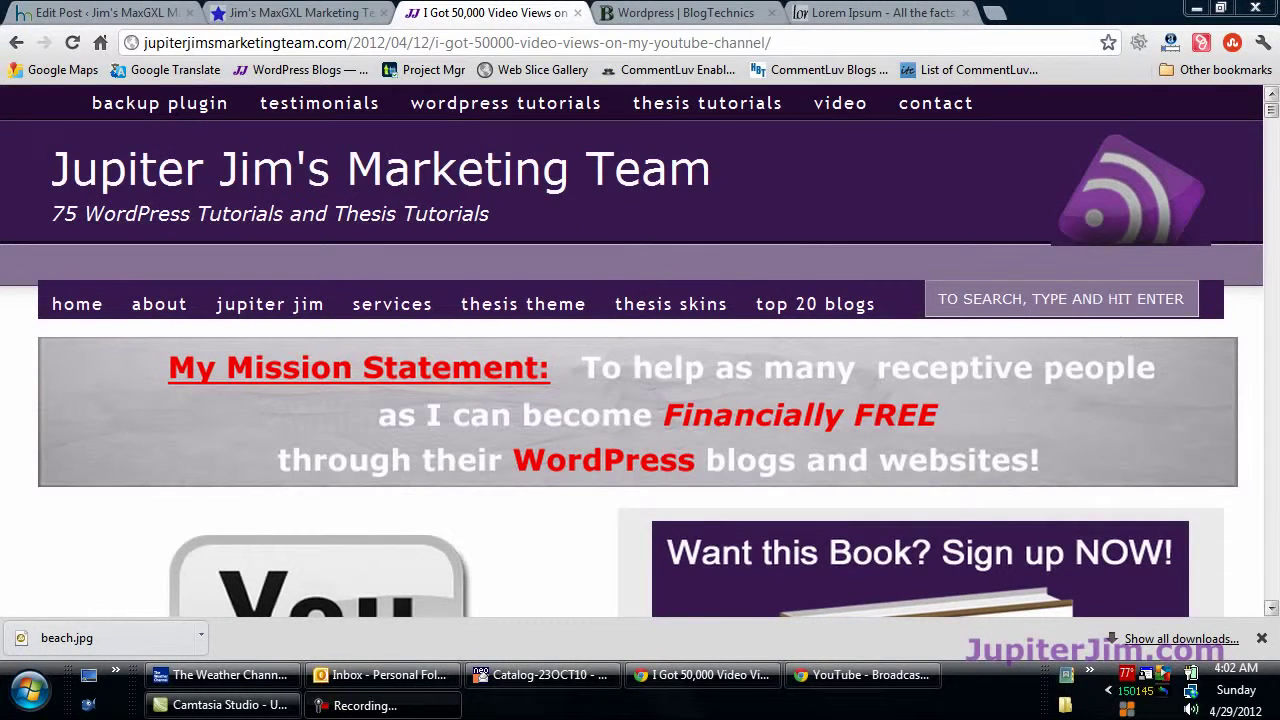
# - Examine the sidebar's free book sign-up offer, including its Name and Email fields
pyautogui.scroll(-3, 1257, 543)
pyautogui.scroll(-1, 1257, 543)
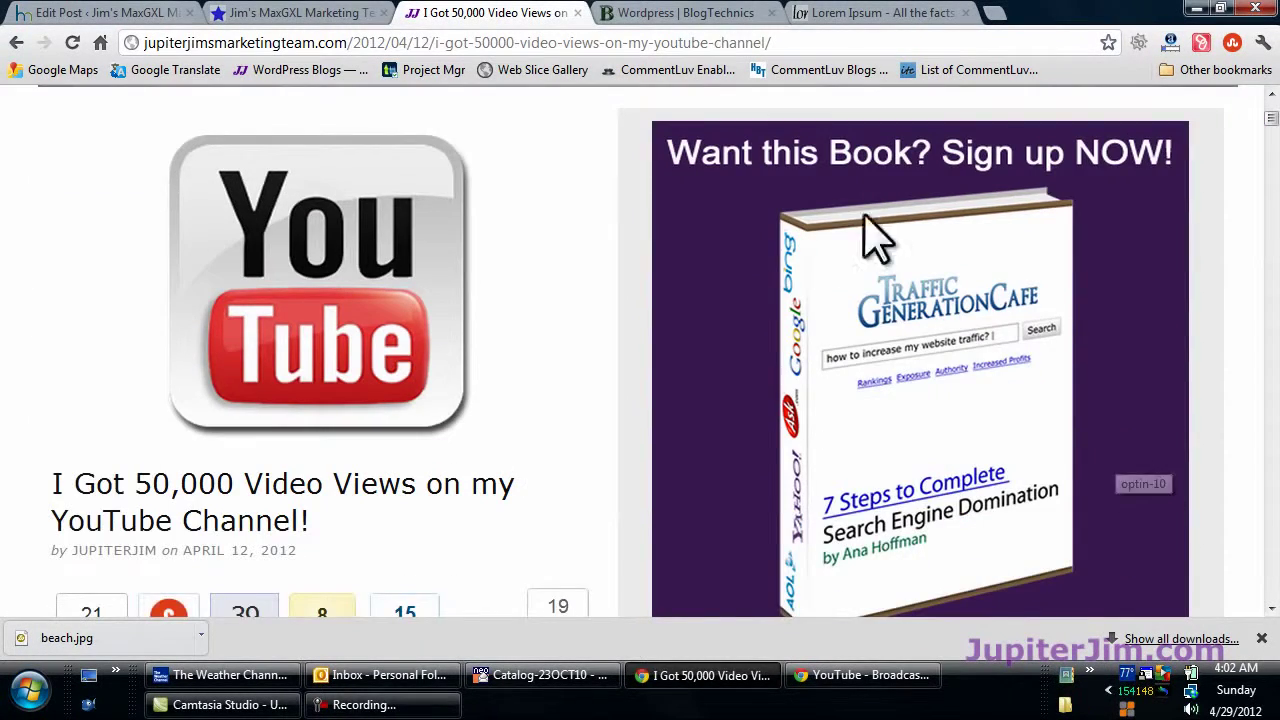
pyautogui.scroll(-3, 1262, 430)
pyautogui.scroll(-1, 1262, 430)
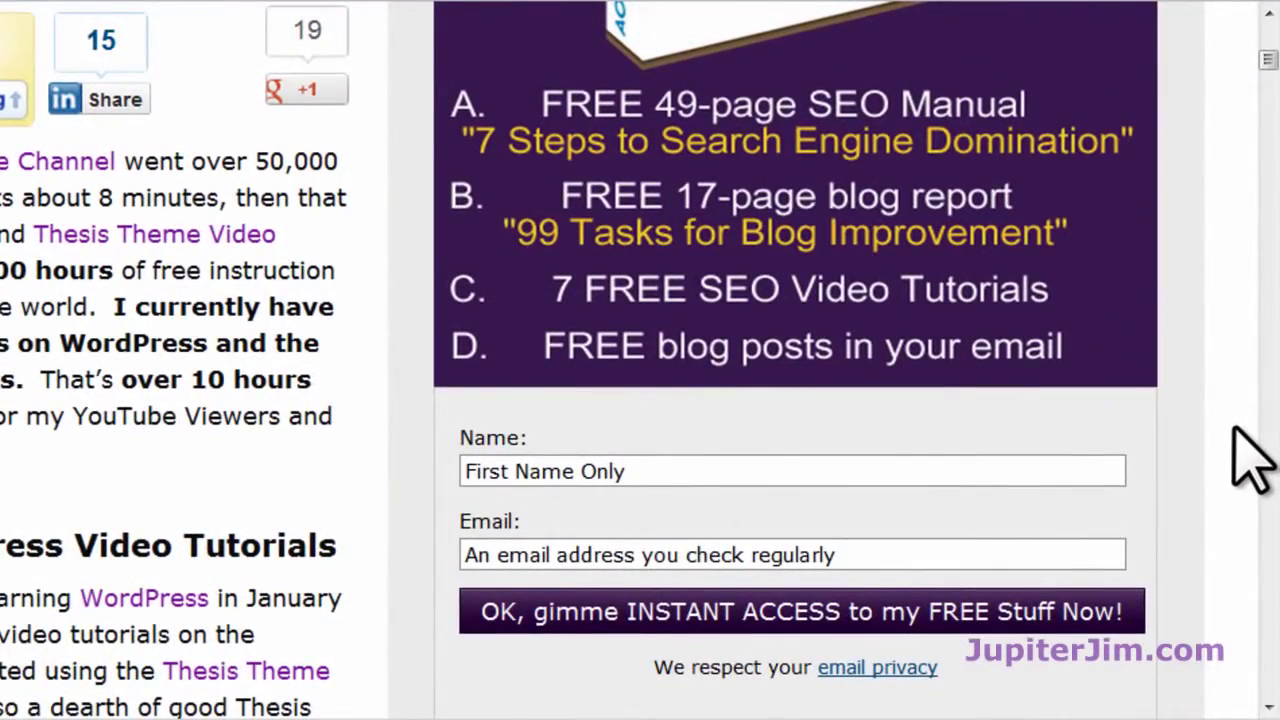
pyautogui.scroll(1, 1252, 460)
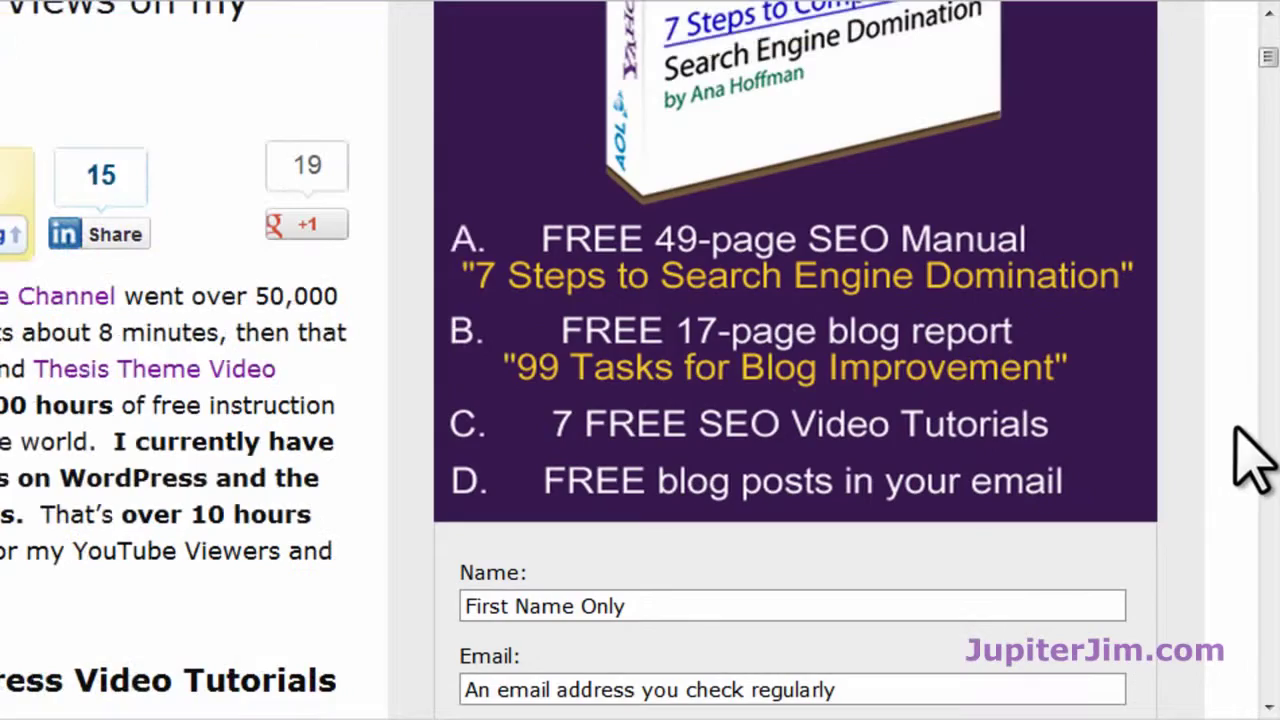
pyautogui.click(620, 606)
pyautogui.click(602, 689)
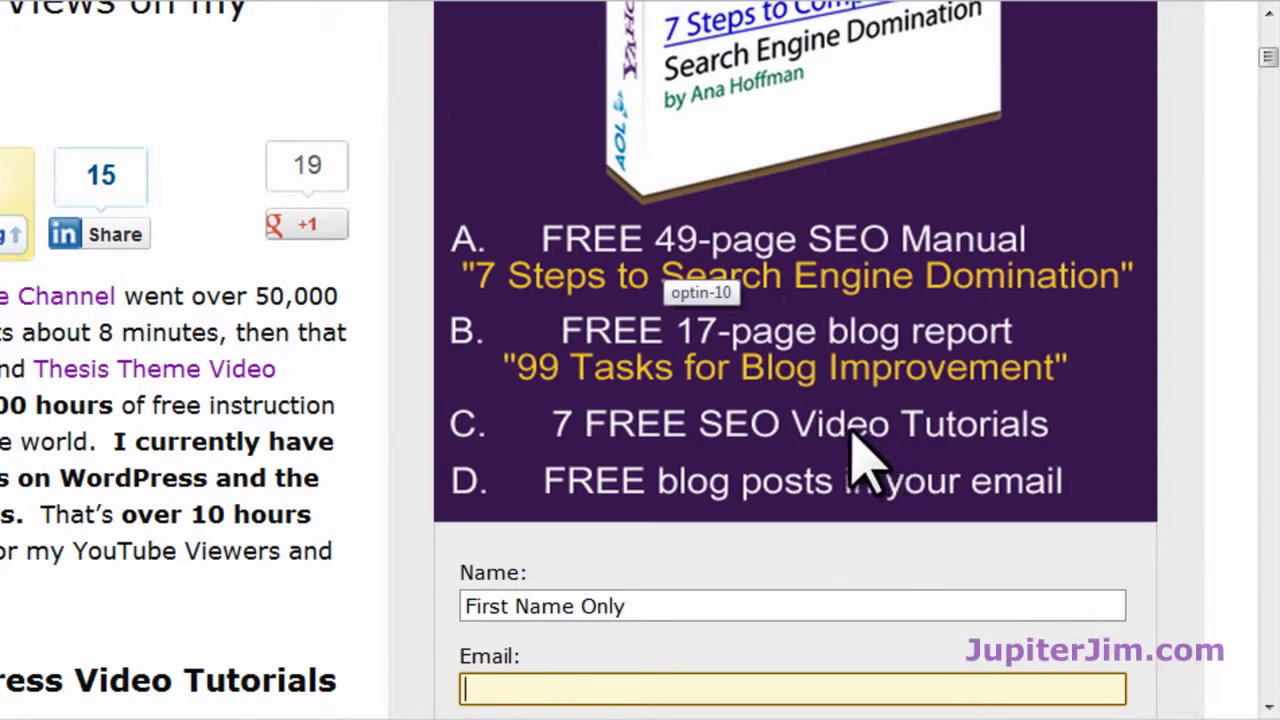
# - Examine the YouTube image and the title of the post "I Got 50,000 Video Views on my YouTube Channel!"
pyautogui.scroll(5, 366, 429)
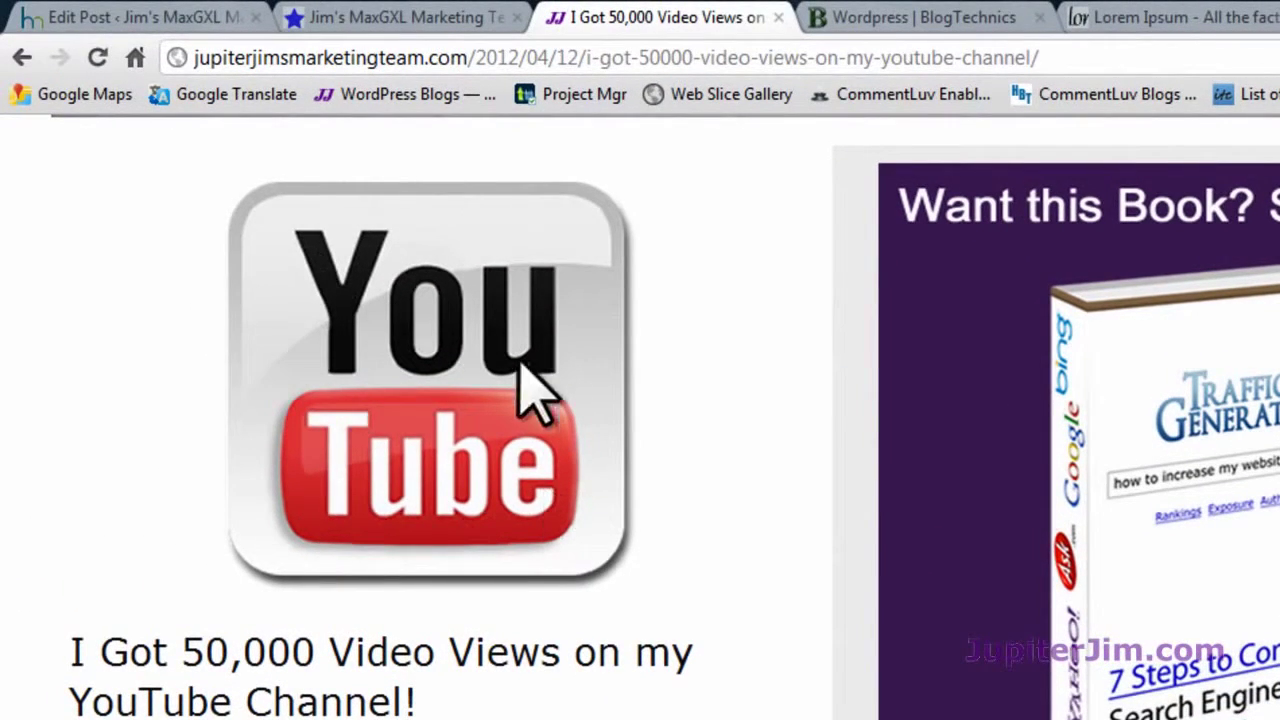
pyautogui.scroll(-1, 128, 440)
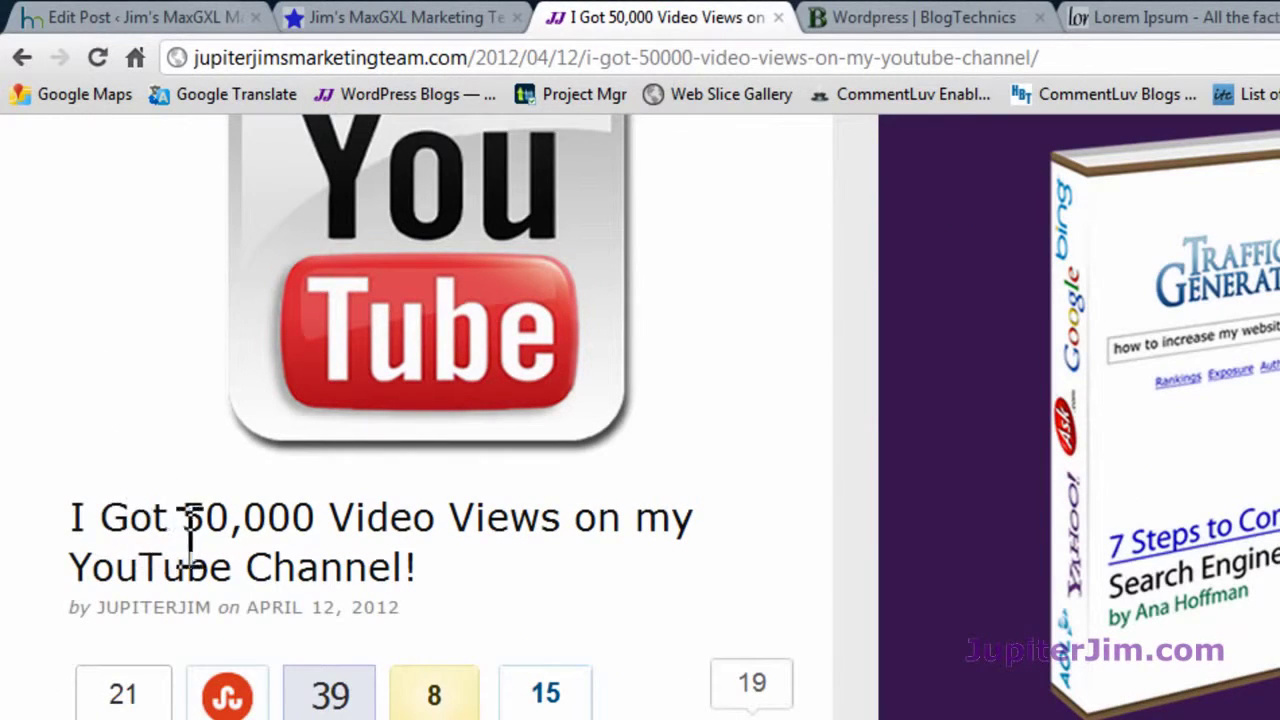
pyautogui.tripleClick(216, 520)
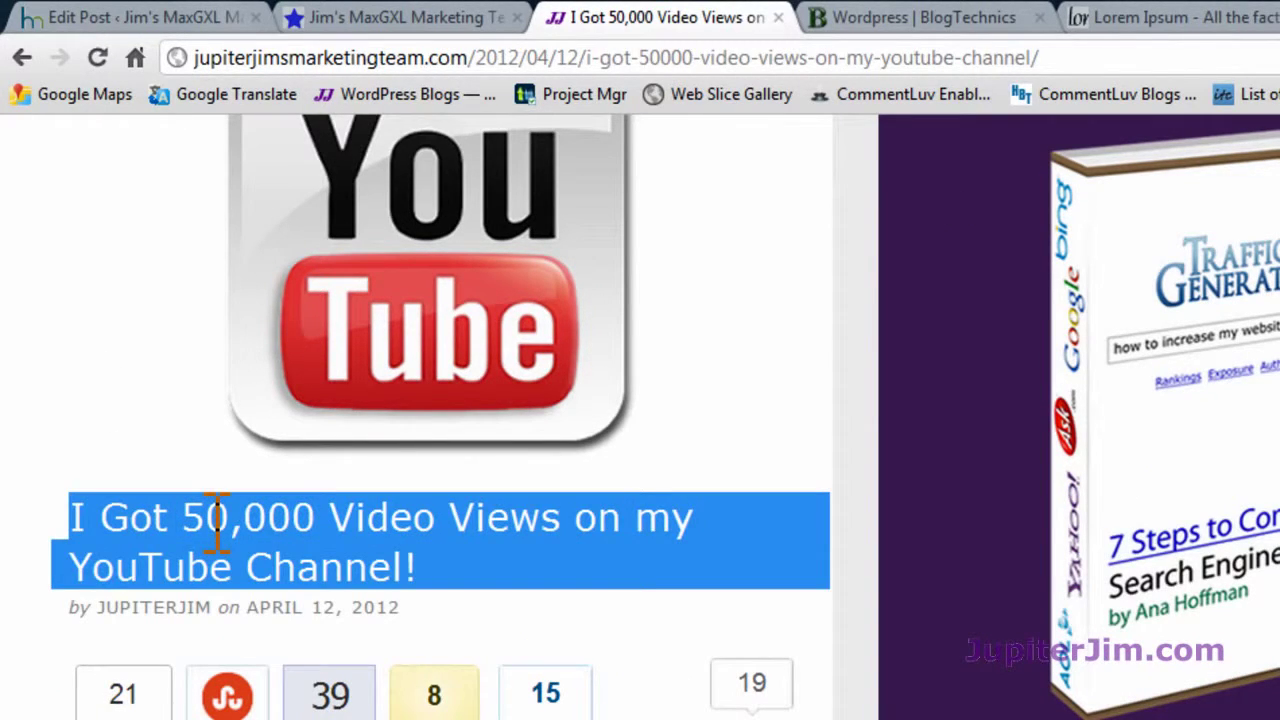
pyautogui.click(8, 280)
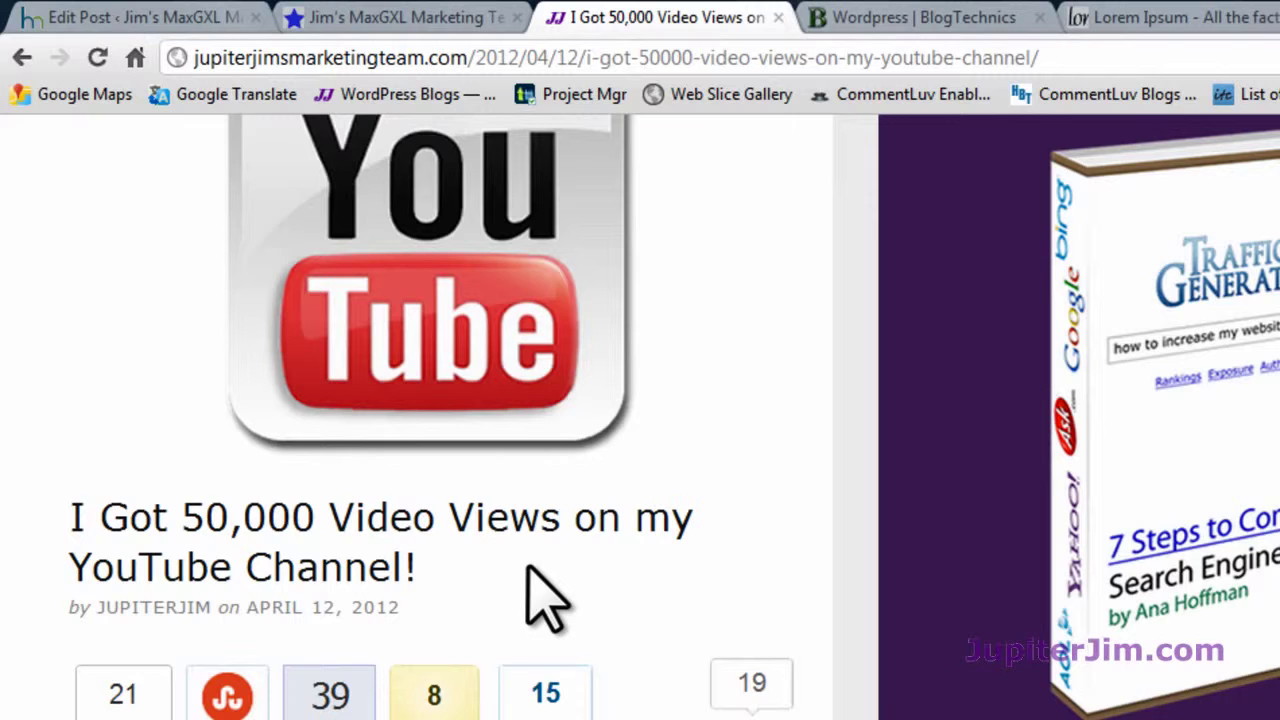
# - Review the subheadings throughout the YouTube channel post, from "Why I Create WordPress Video Tutorials" to "Why You Should Do Video Tutorials!", and return to its beginning
pyautogui.scroll(-6, 605, 540)
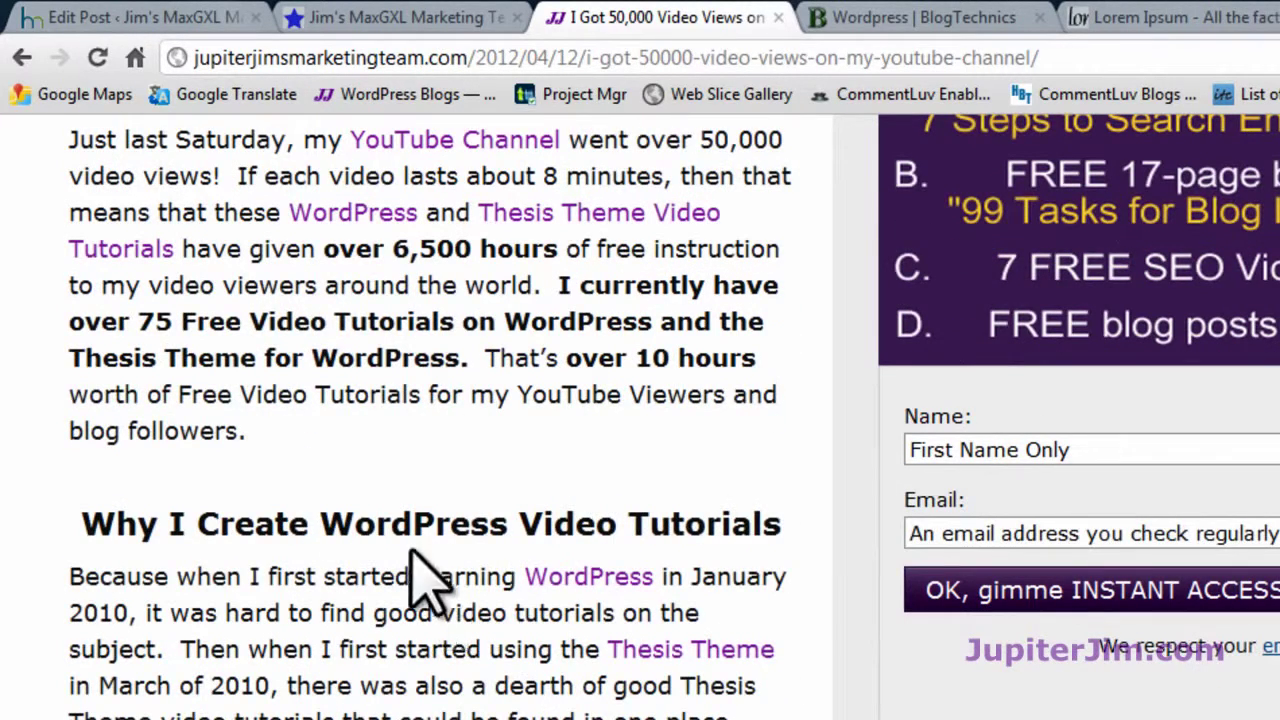
pyautogui.tripleClick(390, 523)
pyautogui.scroll(-5, 645, 615)
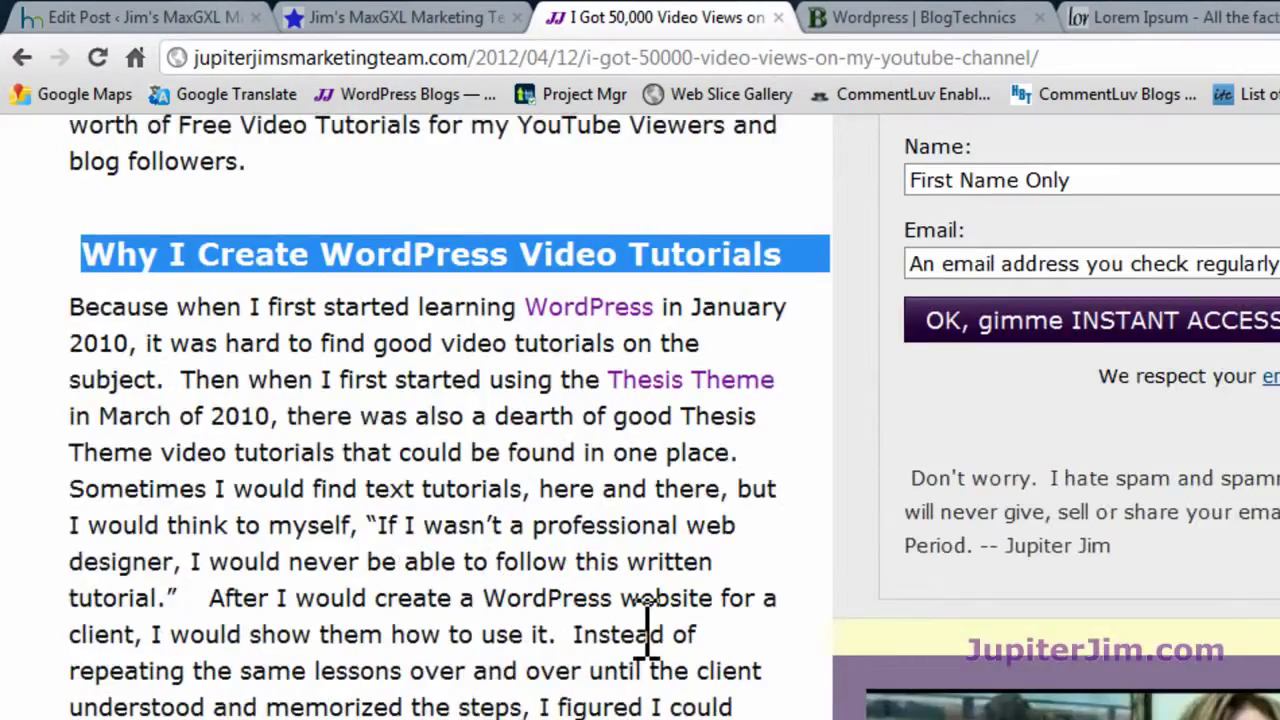
pyautogui.scroll(-12, 655, 645)
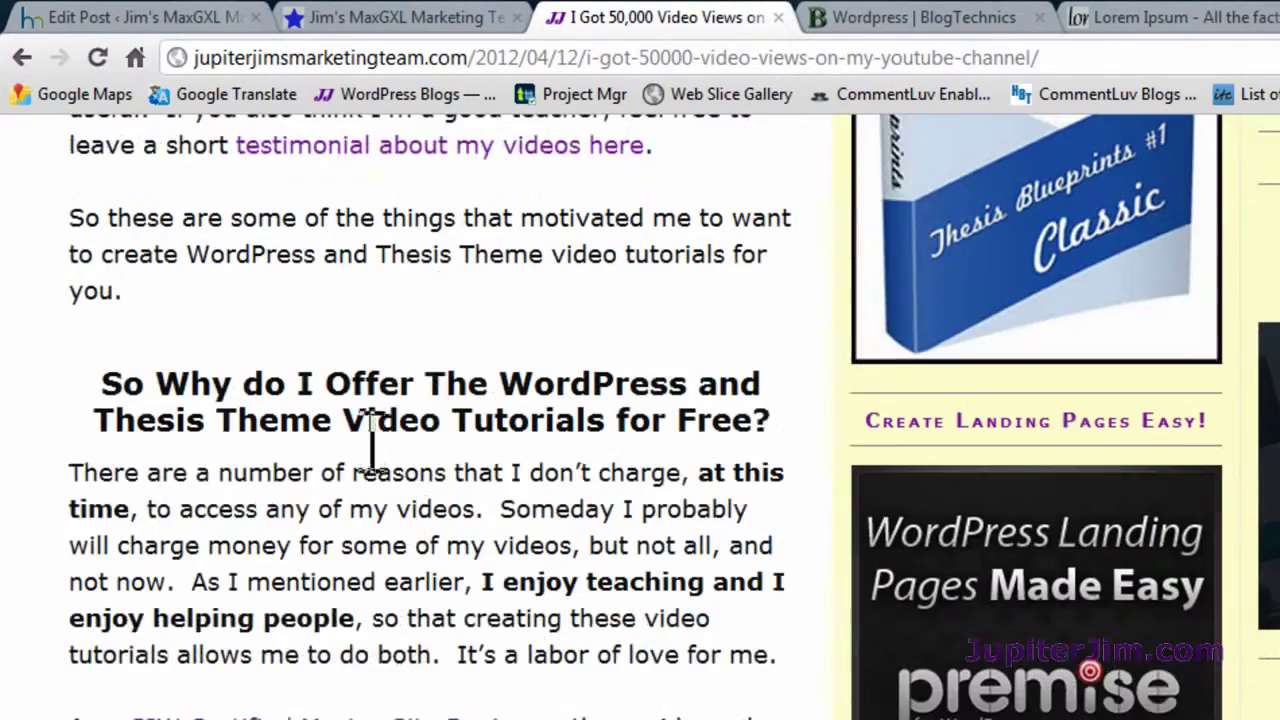
pyautogui.tripleClick(336, 381)
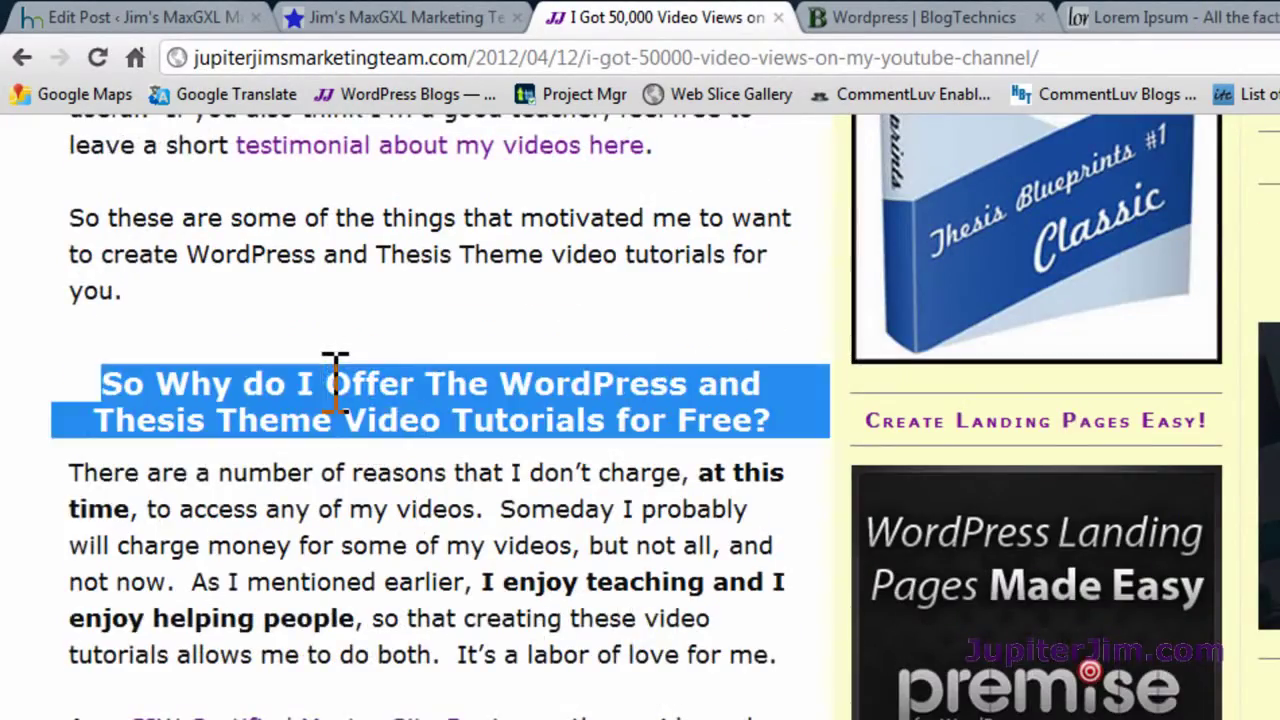
pyautogui.scroll(-10, 440, 335)
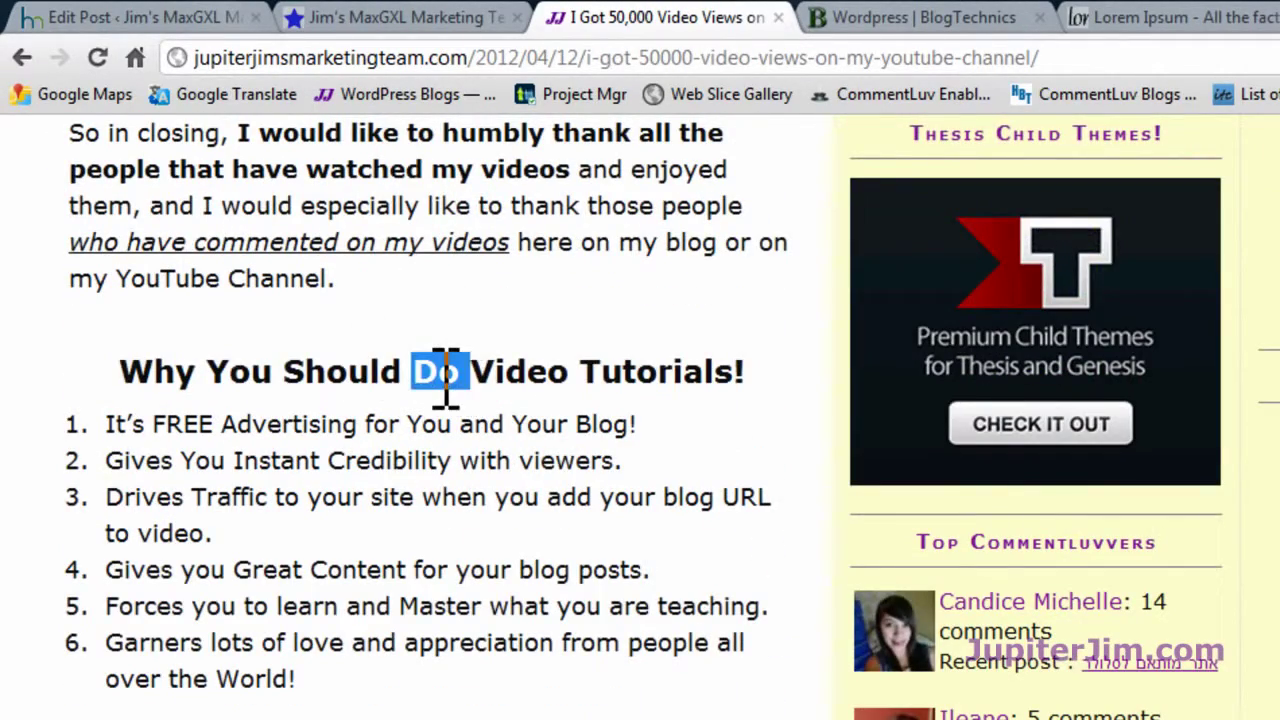
pyautogui.tripleClick(445, 372)
pyautogui.click(543, 509)
pyautogui.scroll(-5, 543, 512)
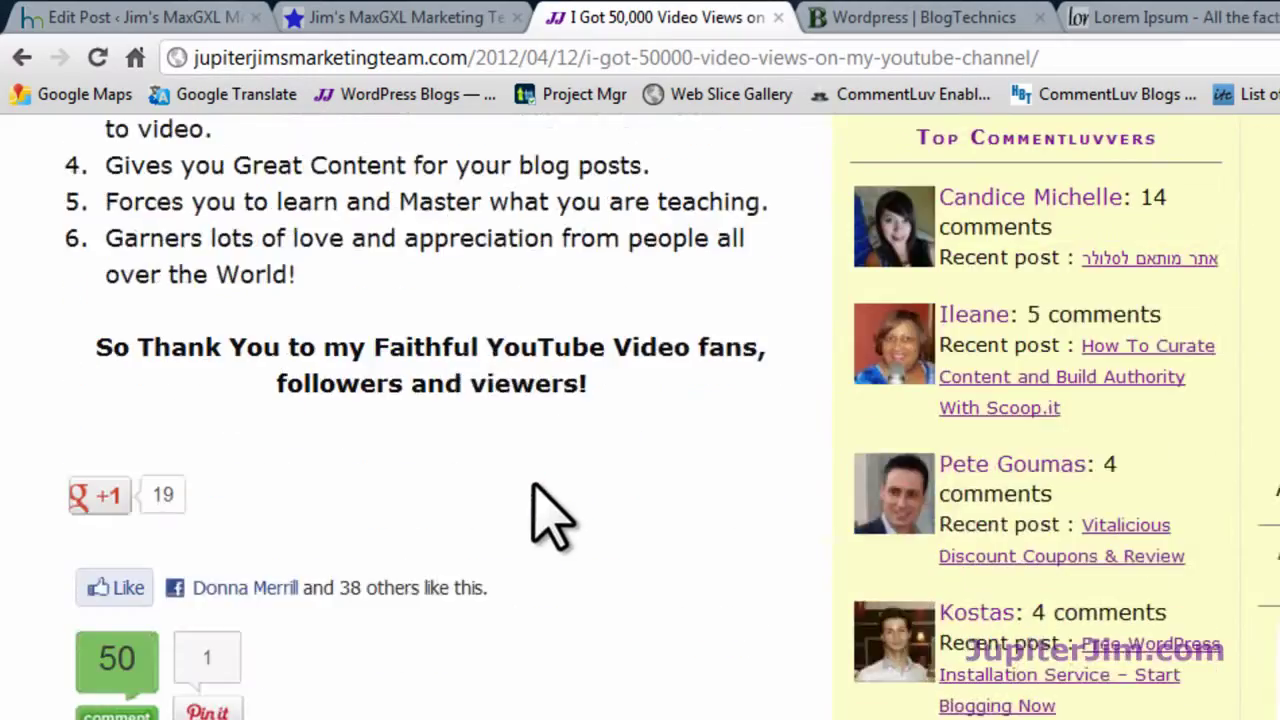
pyautogui.scroll(4, 540, 495)
pyautogui.scroll(15, 543, 505)
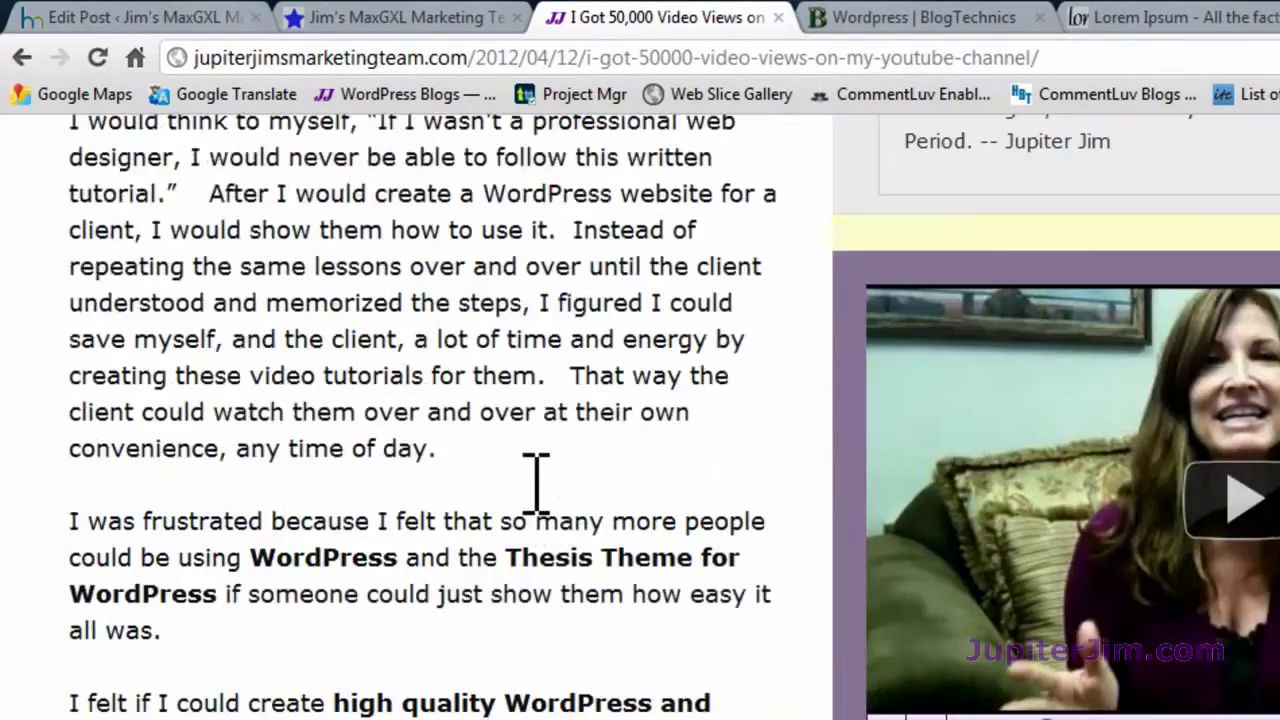
pyautogui.scroll(8, 543, 512)
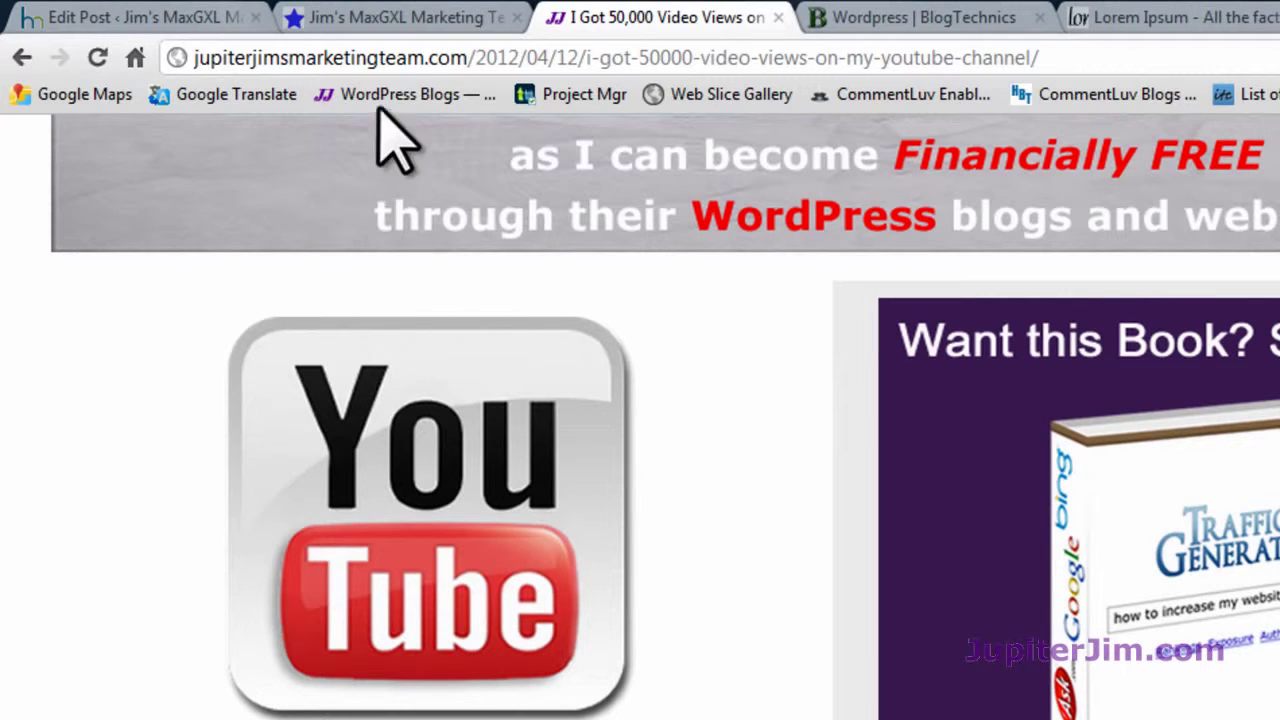
# - Switch to the Jim's MaxGXL Marketing Team site and review the layout of the "Having Fun and Recreation in Florida Test 0" post
pyautogui.click(383, 18)
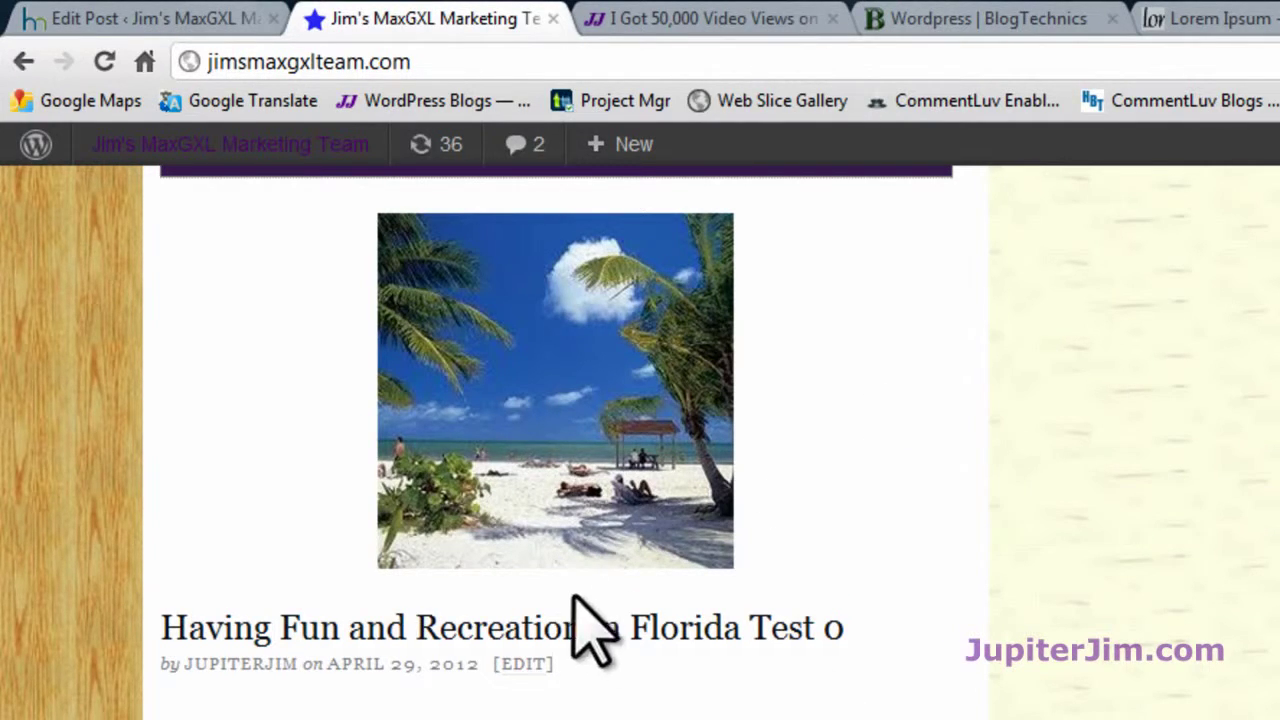
pyautogui.scroll(-5, 814, 584)
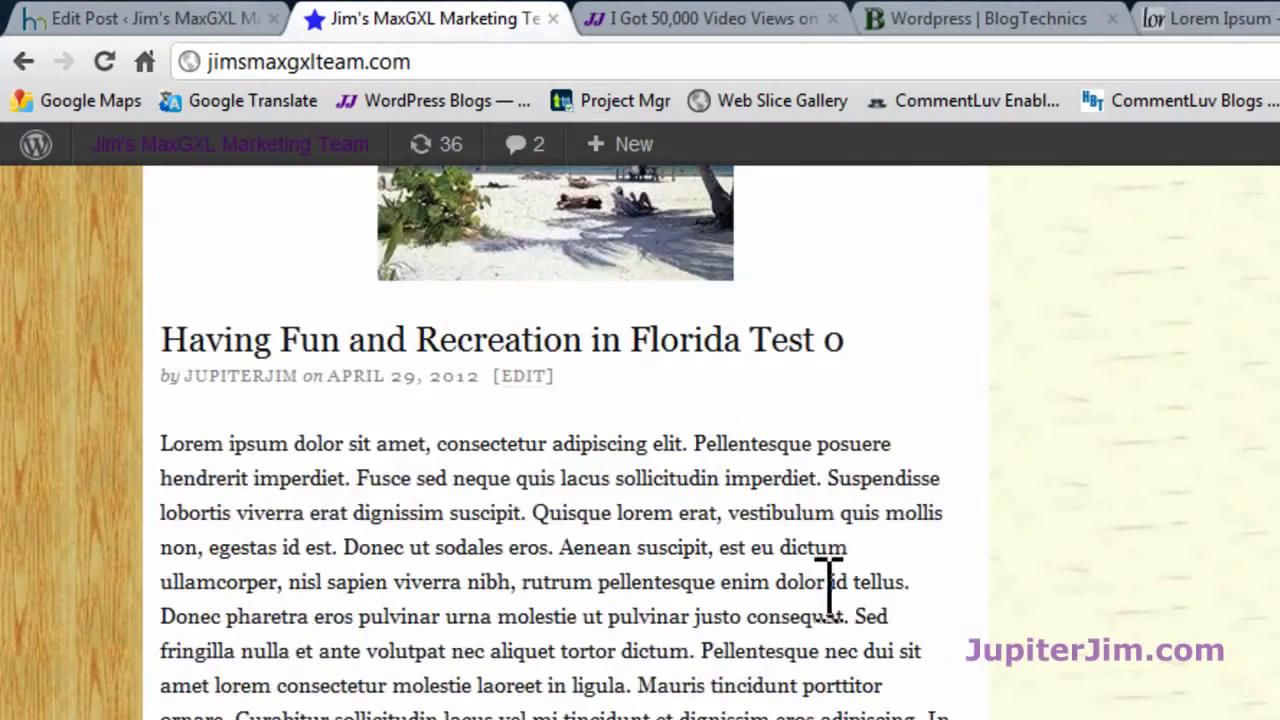
pyautogui.scroll(-4, 825, 605)
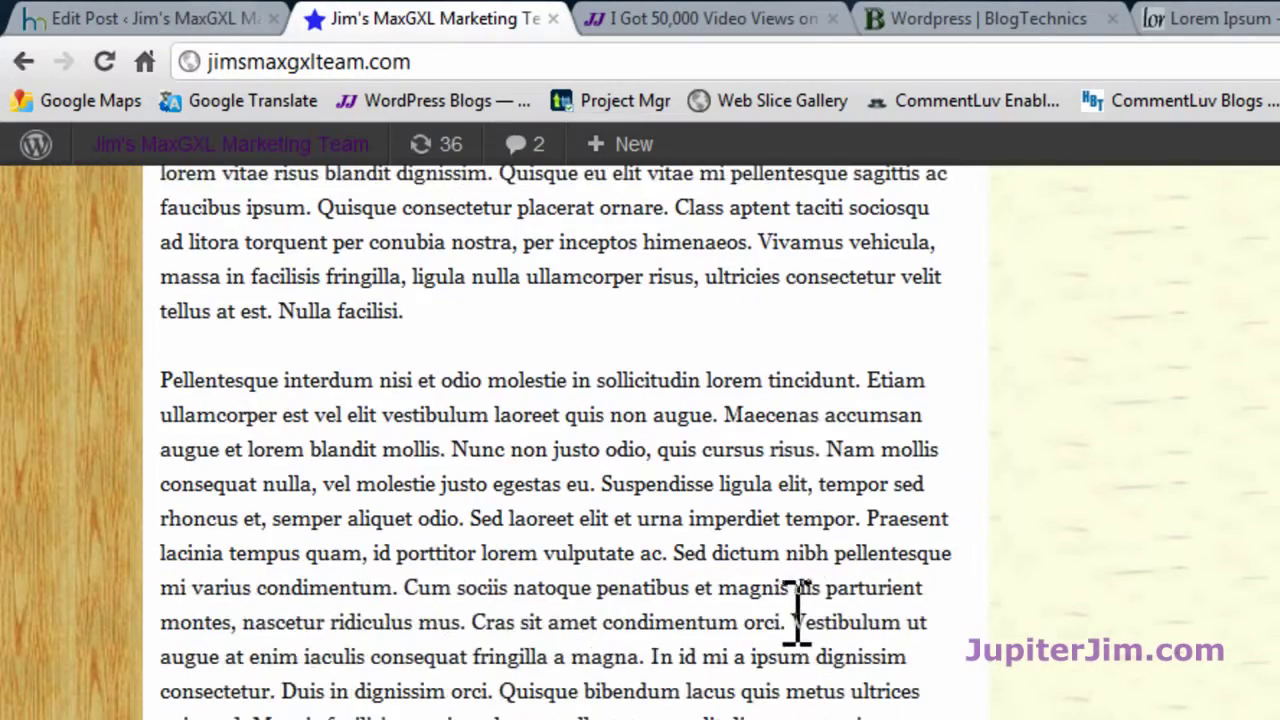
pyautogui.scroll(-8, 568, 555)
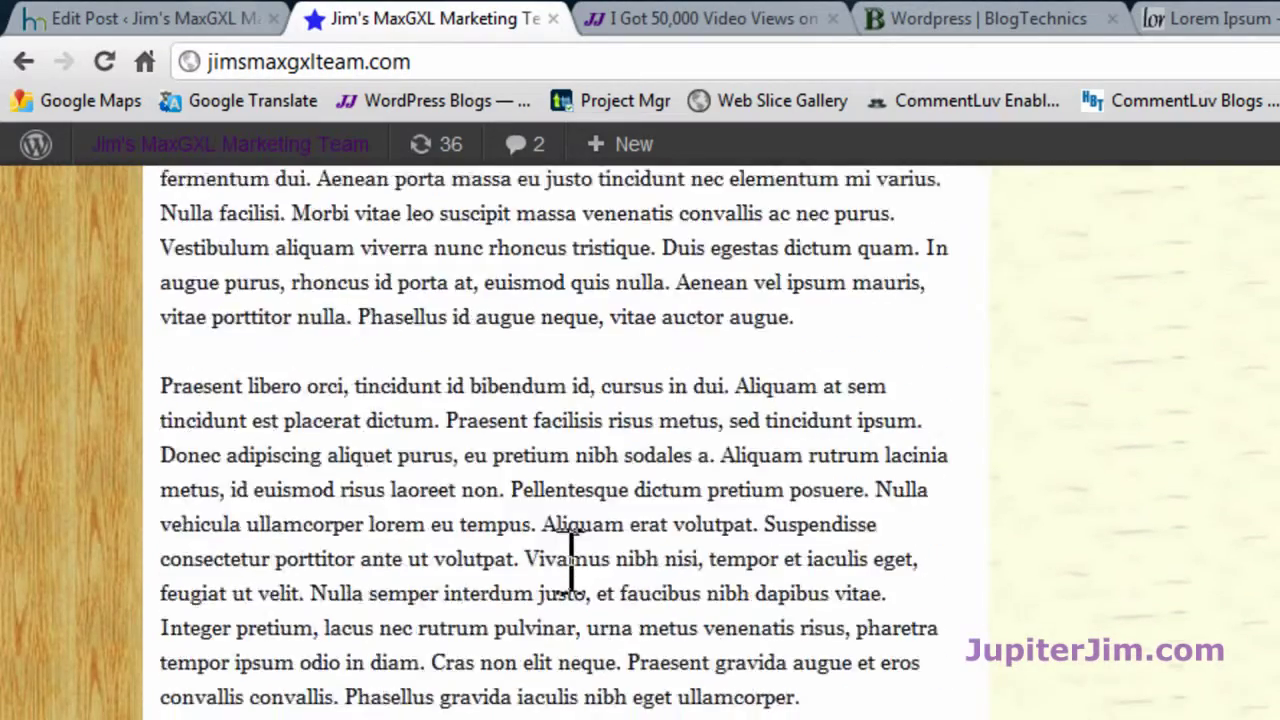
pyautogui.scroll(15, 571, 560)
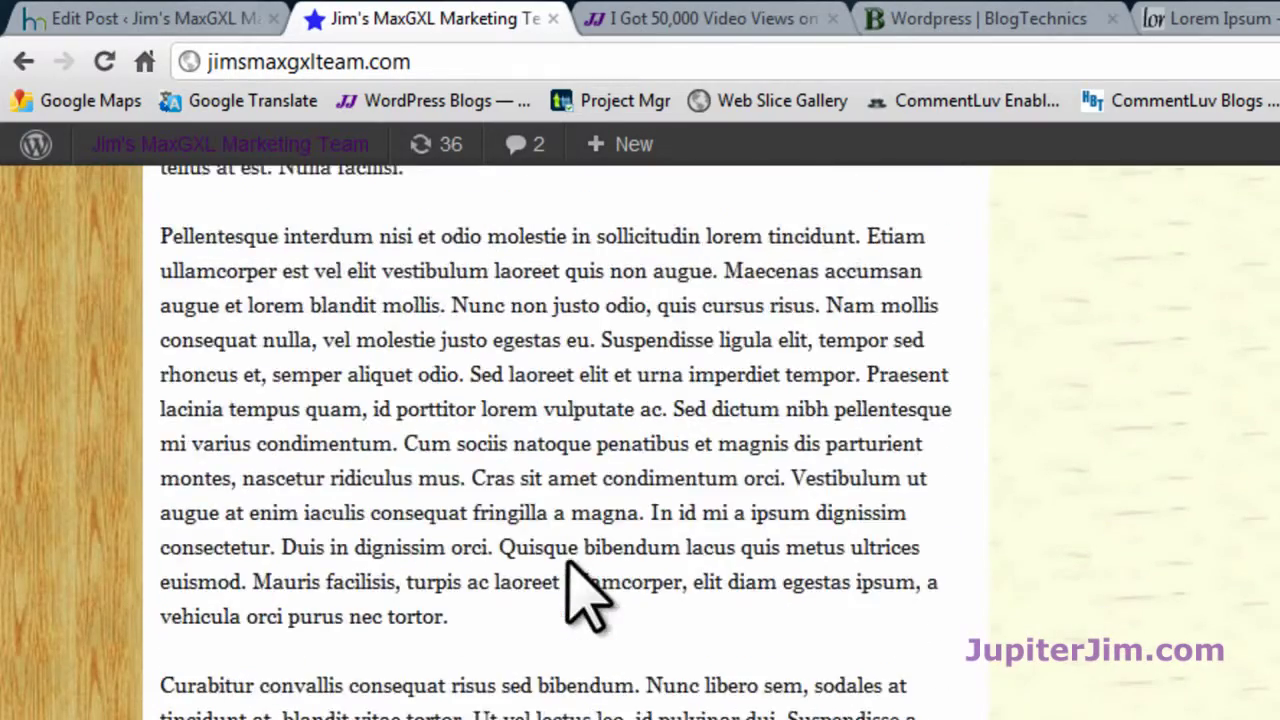
pyautogui.scroll(15, 568, 562)
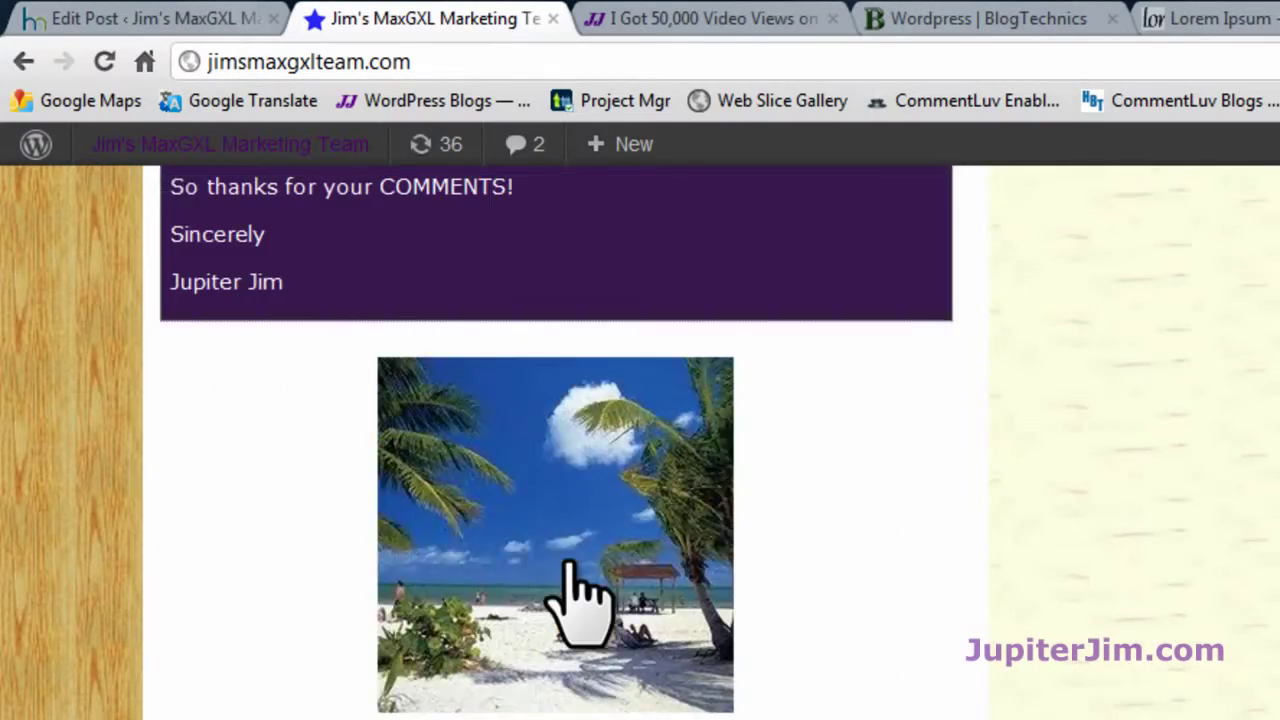
# - Review the section headings of the "Fun and Recreation in Florida Test 1" post, from "All About Juno Beach" back to its title
pyautogui.scroll(3, 585, 598)
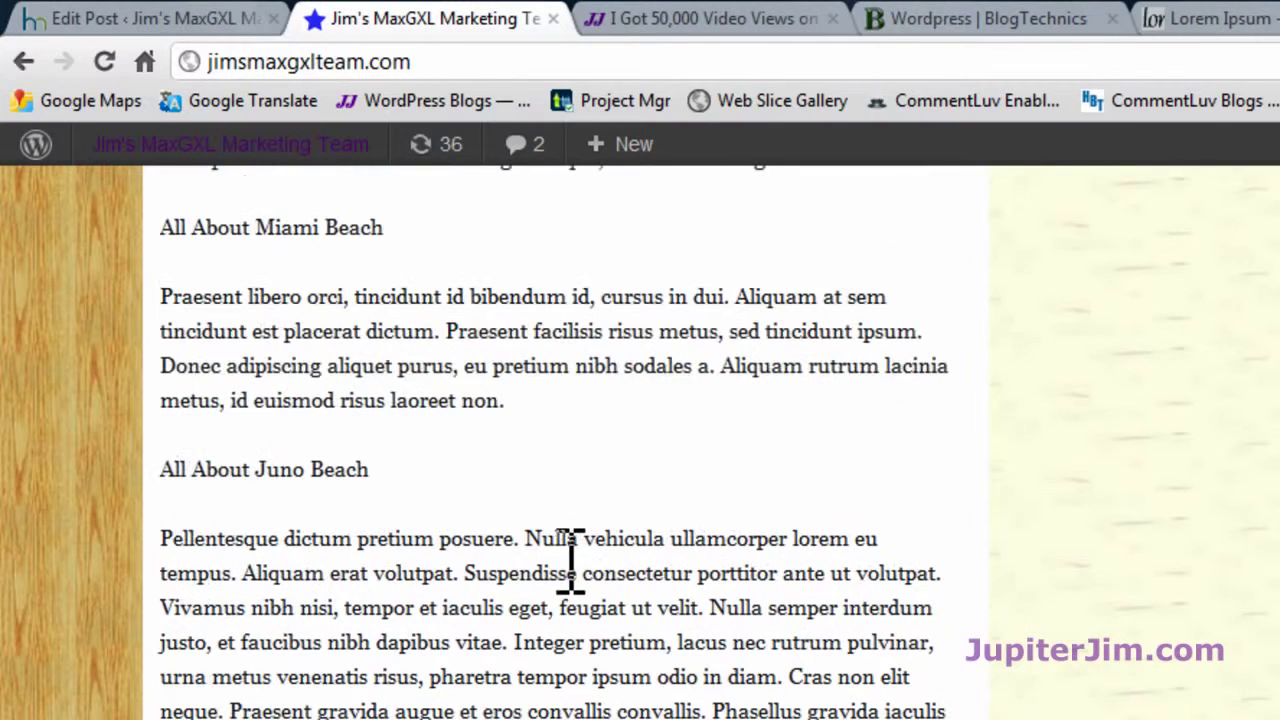
pyautogui.doubleClick(224, 466)
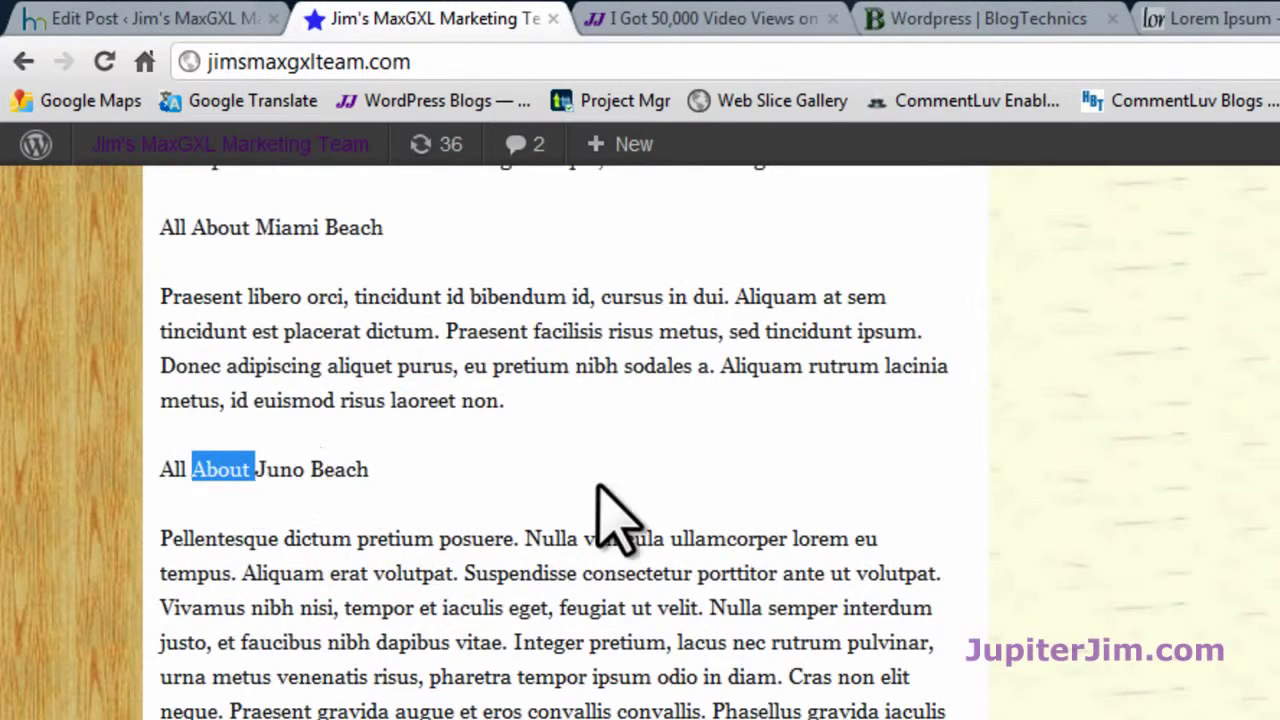
pyautogui.scroll(3, 600, 505)
pyautogui.doubleClick(343, 513)
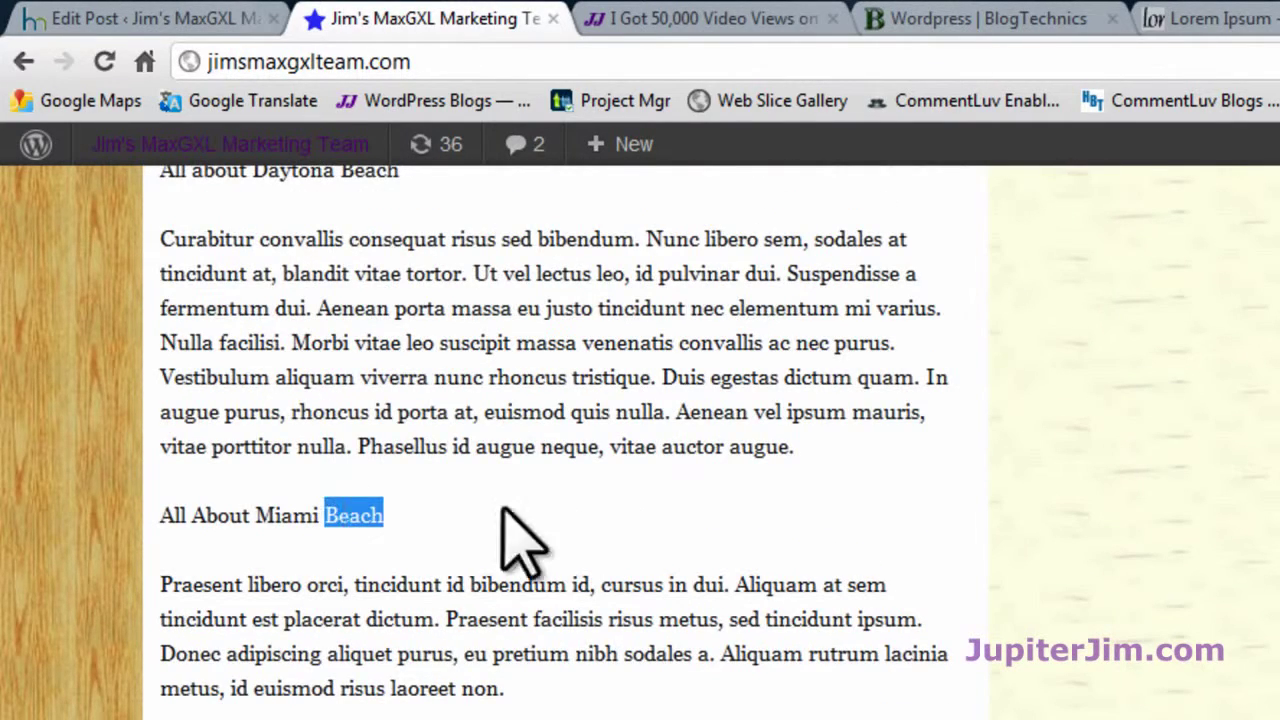
pyautogui.scroll(8, 625, 540)
pyautogui.scroll(2, 620, 512)
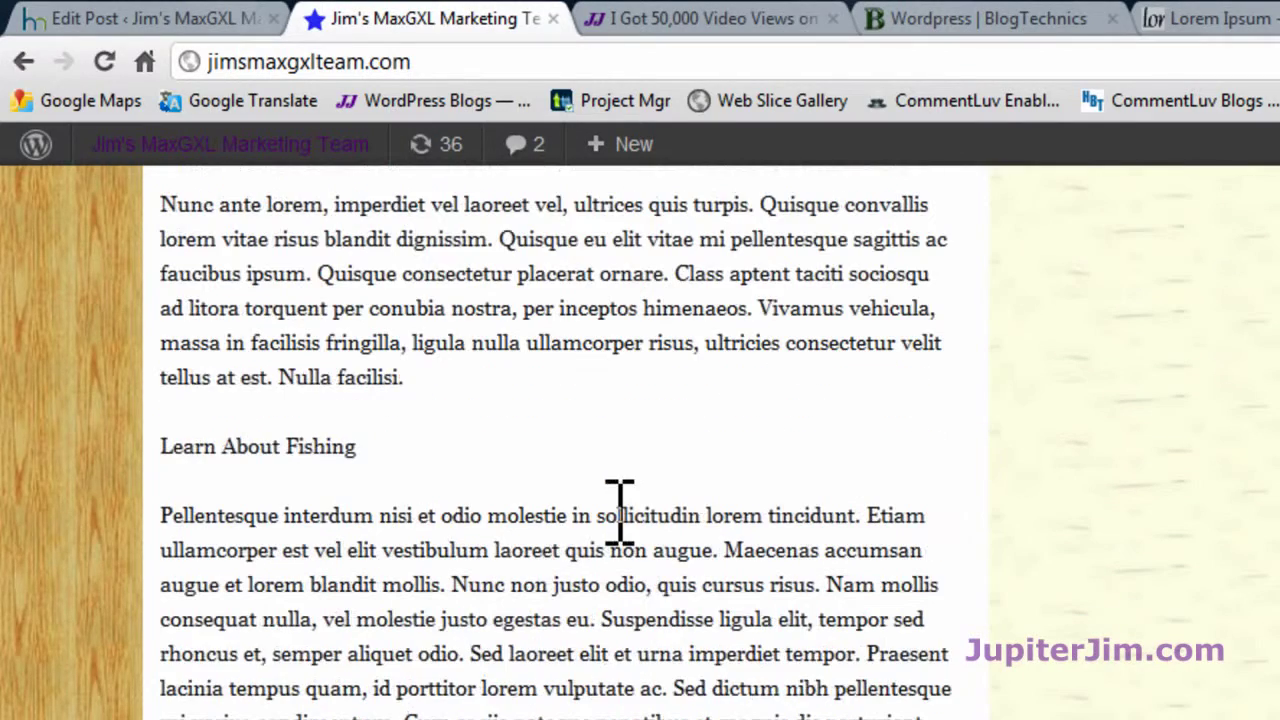
pyautogui.scroll(8, 510, 437)
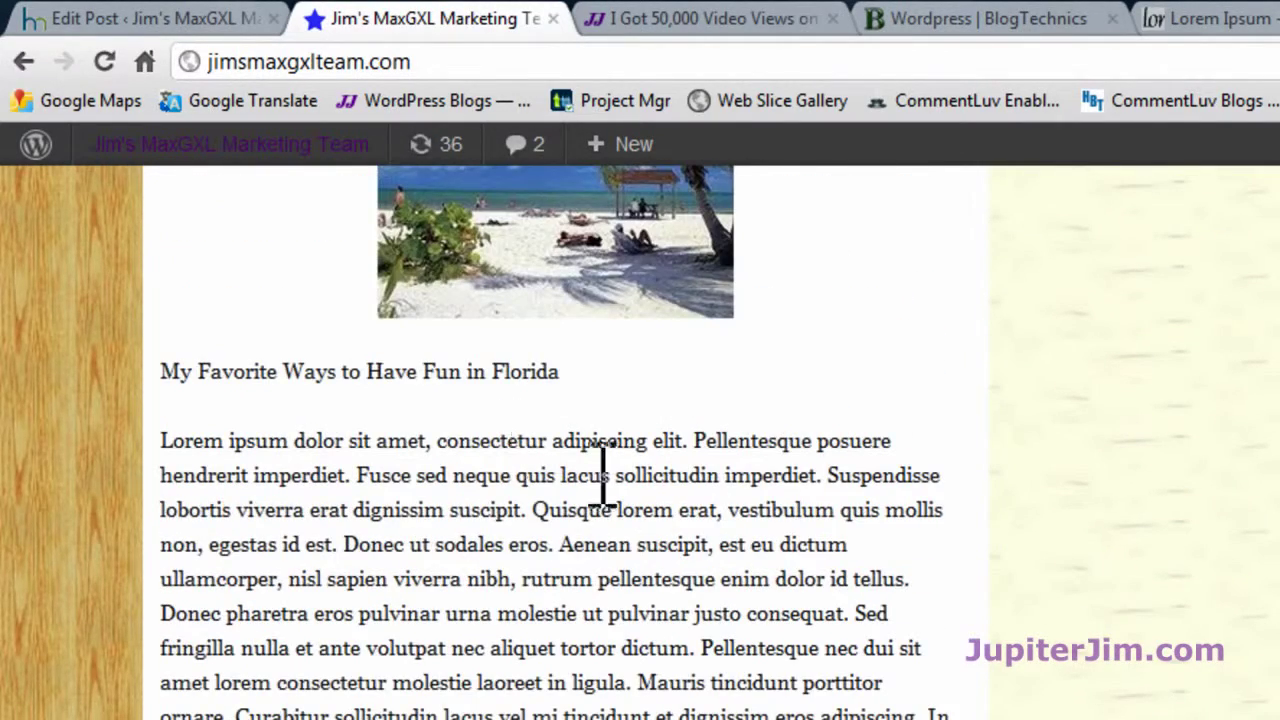
pyautogui.scroll(4, 646, 509)
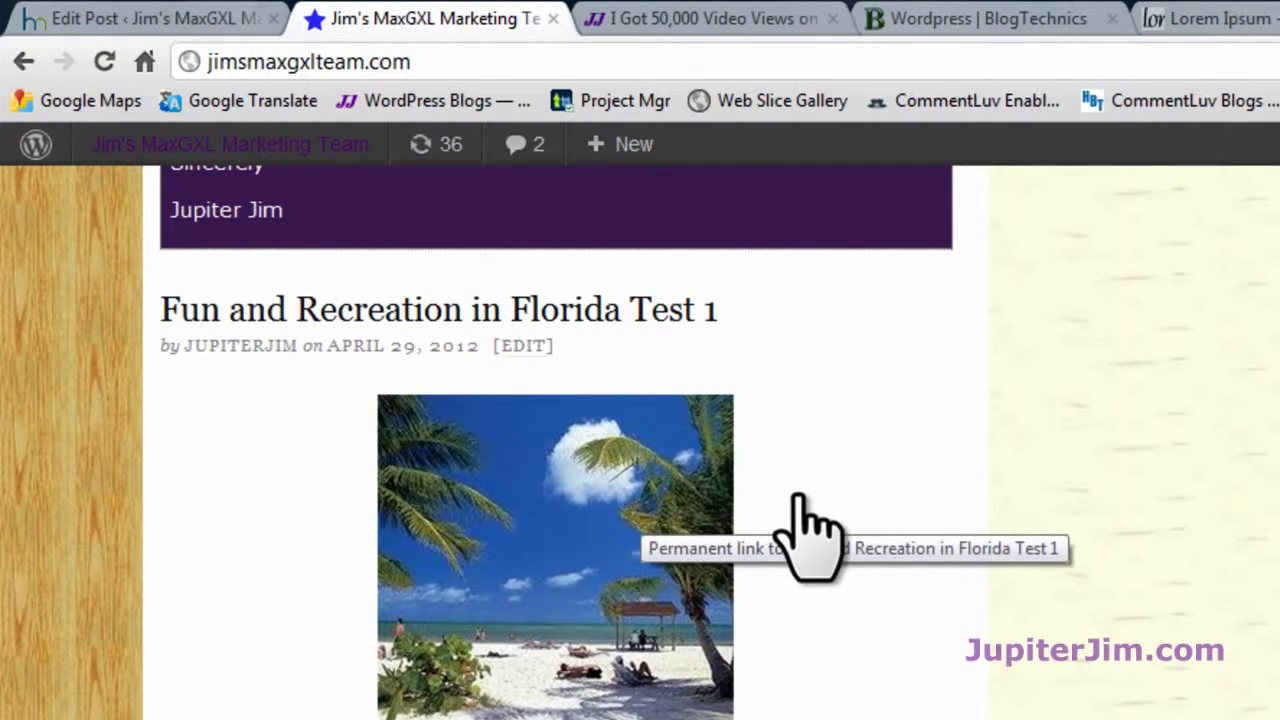
# - Examine the heading formatting in the "Fun and Recreation in Florida Test 2" post, including "Learn About Waterskiing" and "Learn About Fishing"
pyautogui.scroll(3, 808, 530)
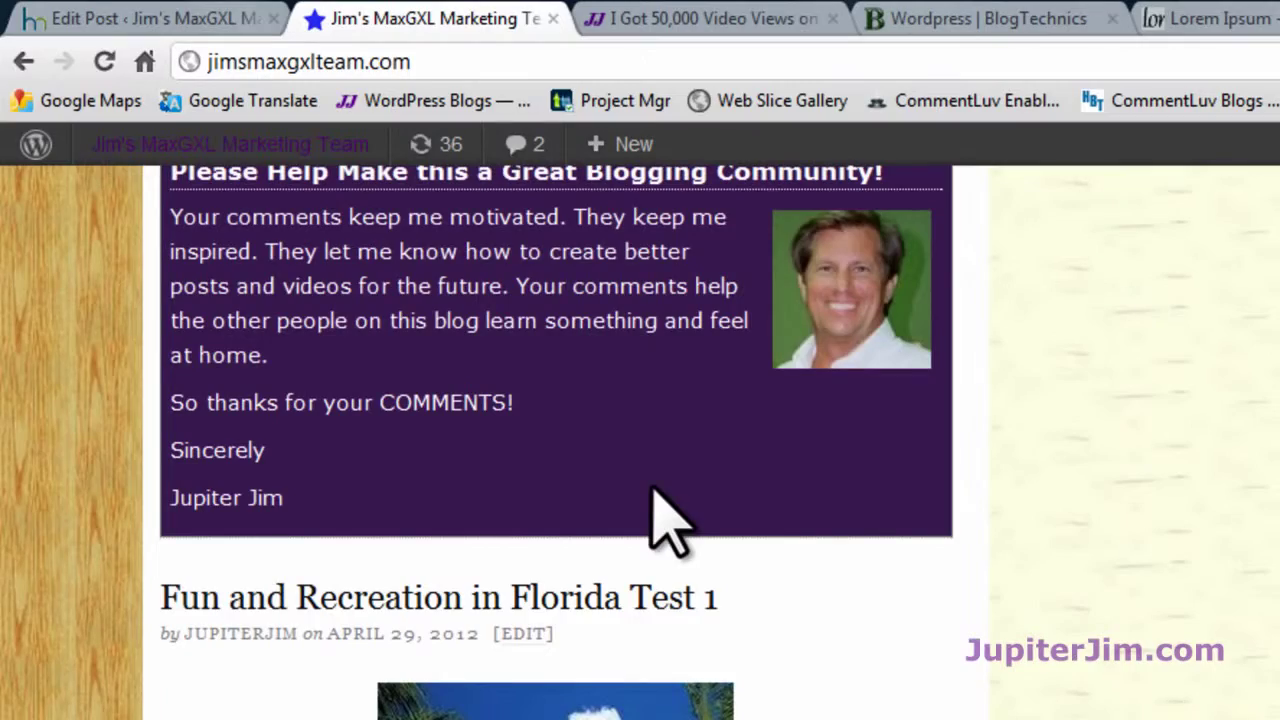
pyautogui.scroll(2, 588, 538)
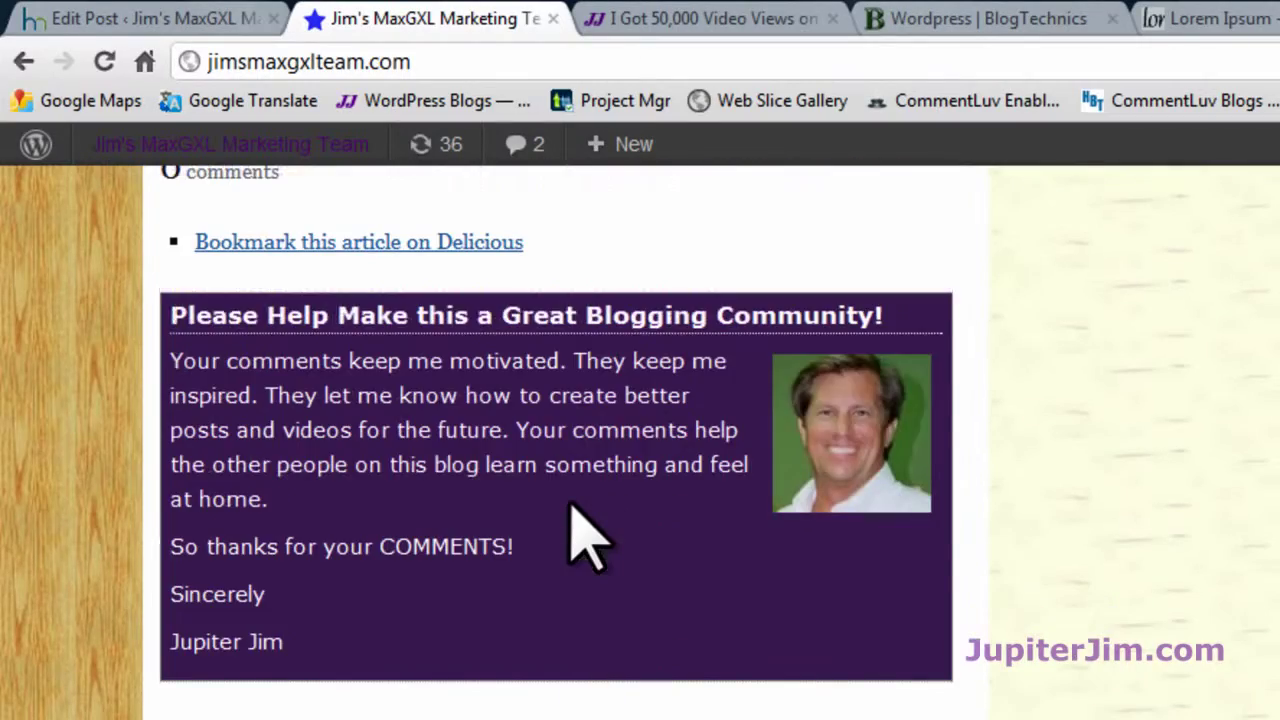
pyautogui.scroll(20, 588, 538)
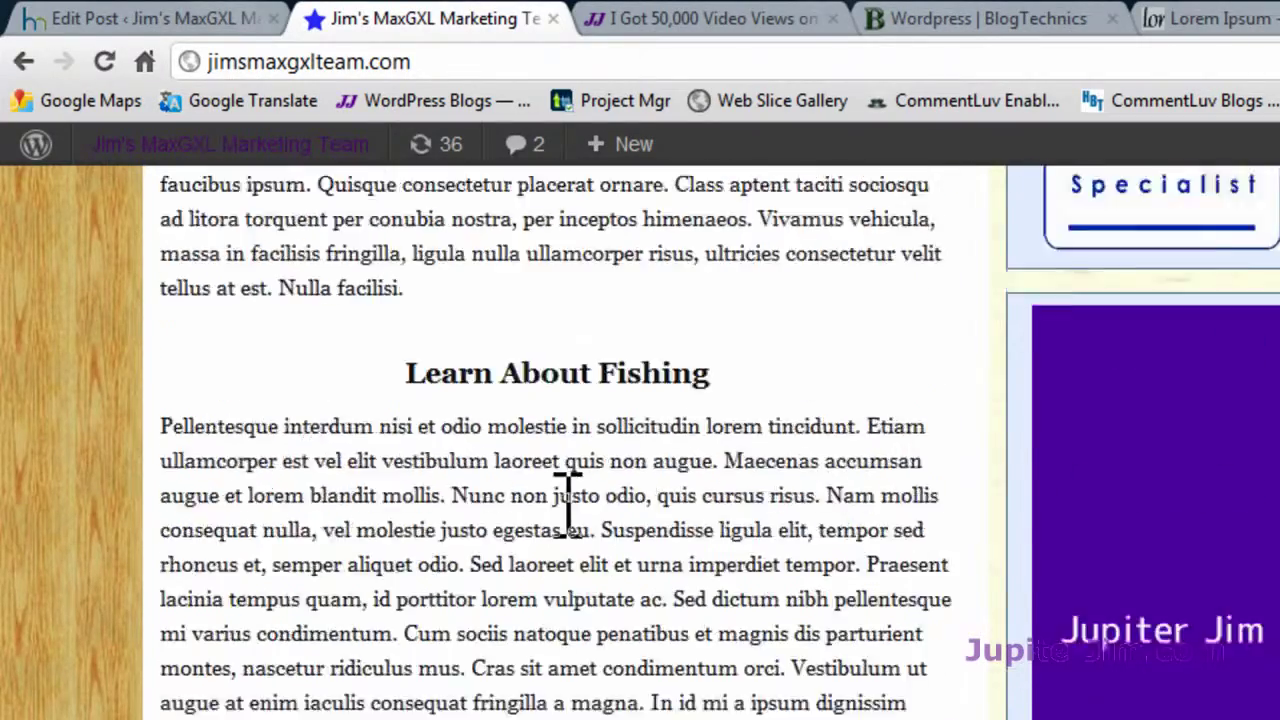
pyautogui.scroll(8, 567, 505)
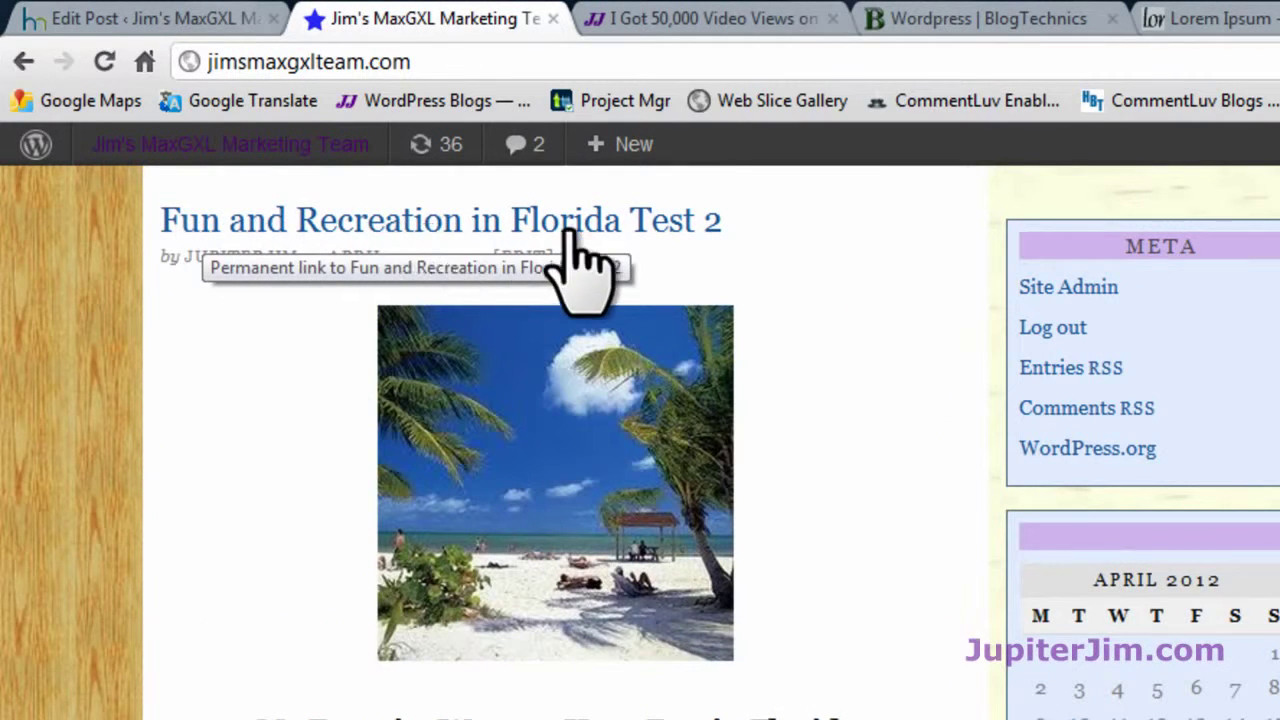
pyautogui.scroll(-3, 886, 509)
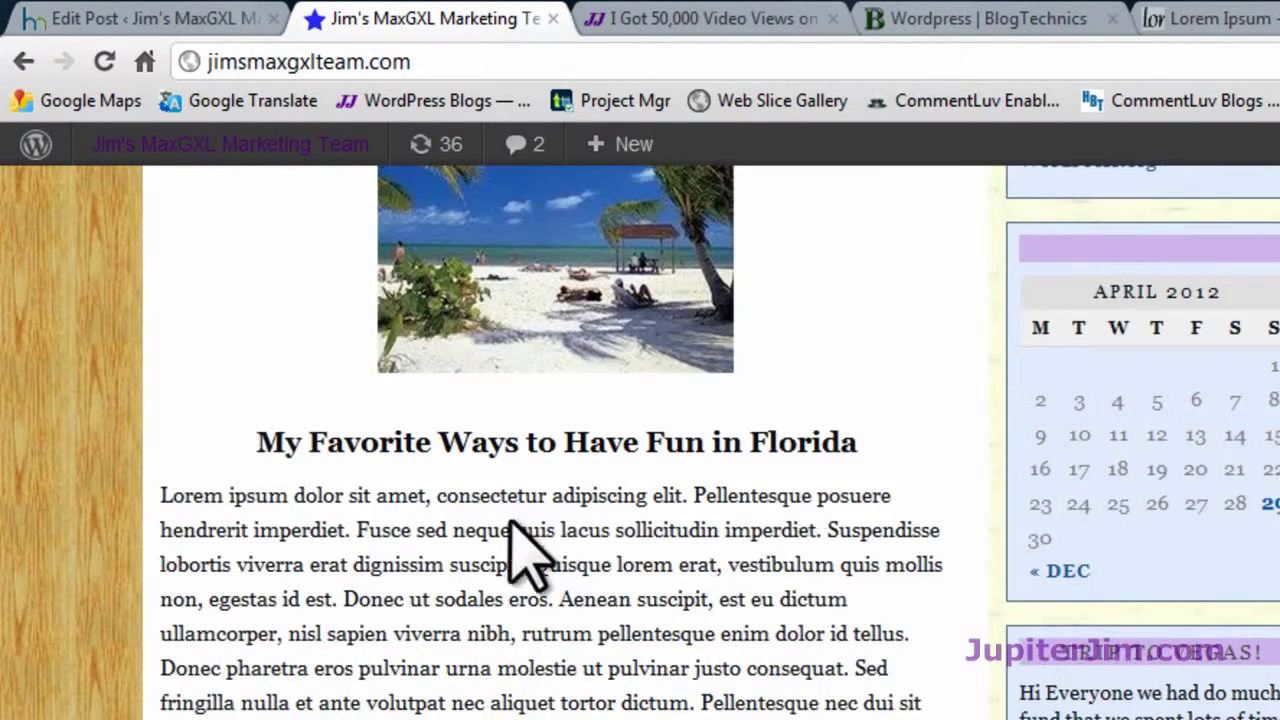
pyautogui.scroll(-2, 585, 545)
pyautogui.scroll(-4, 925, 505)
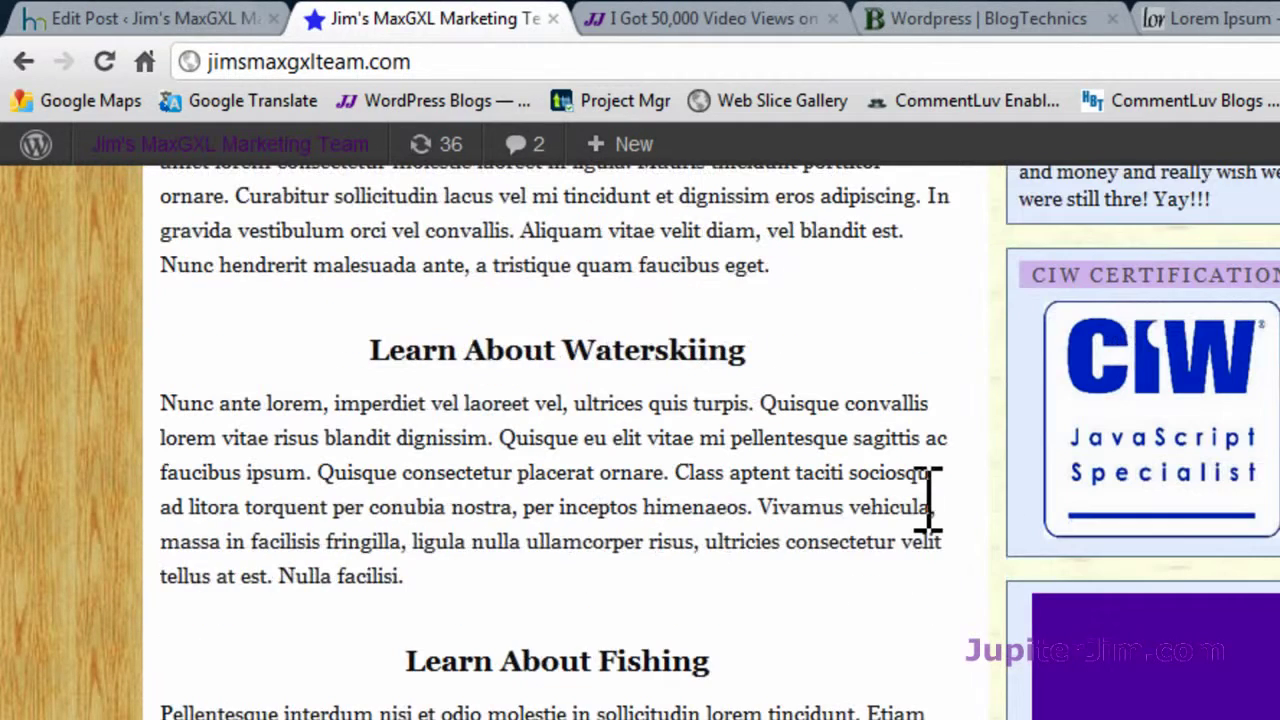
pyautogui.doubleClick(590, 350)
pyautogui.tripleClick(557, 661)
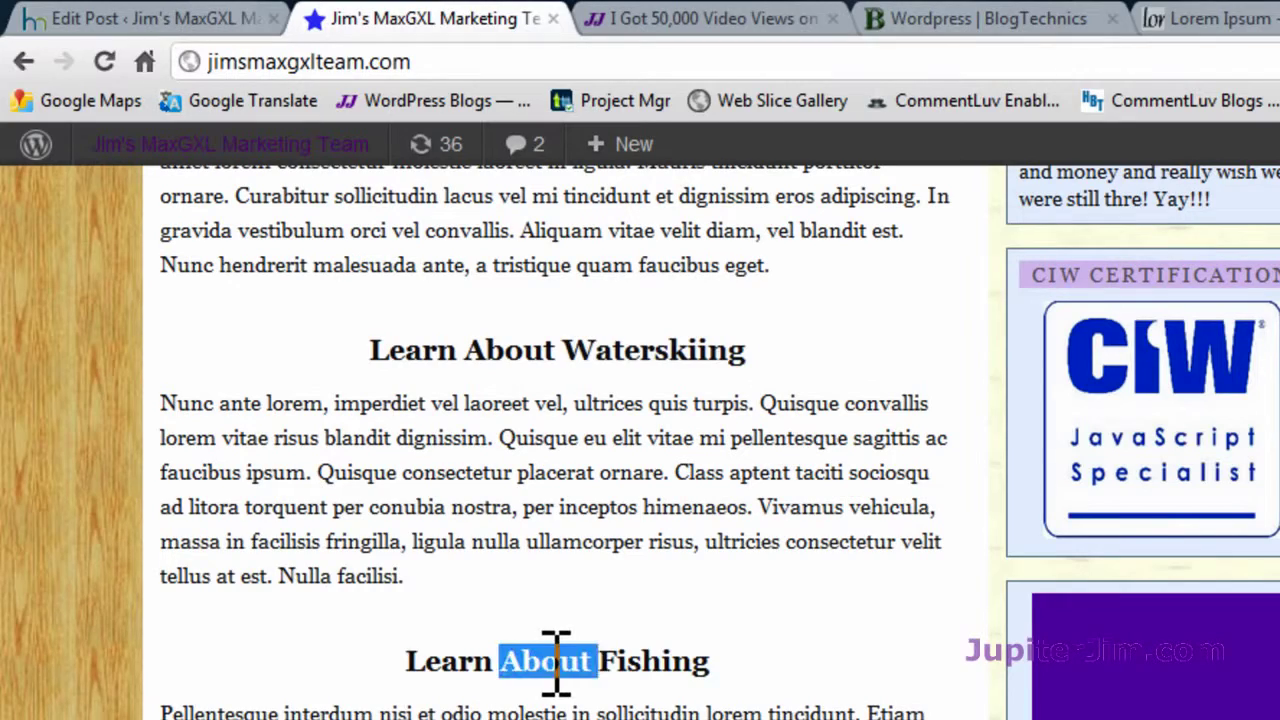
# - Review the "Going to The Best Beaches in Florida" section of the Test 2 post, comparing its heading with the Daytona, Miami and Juno Beach subheadings
pyautogui.scroll(-6, 888, 668)
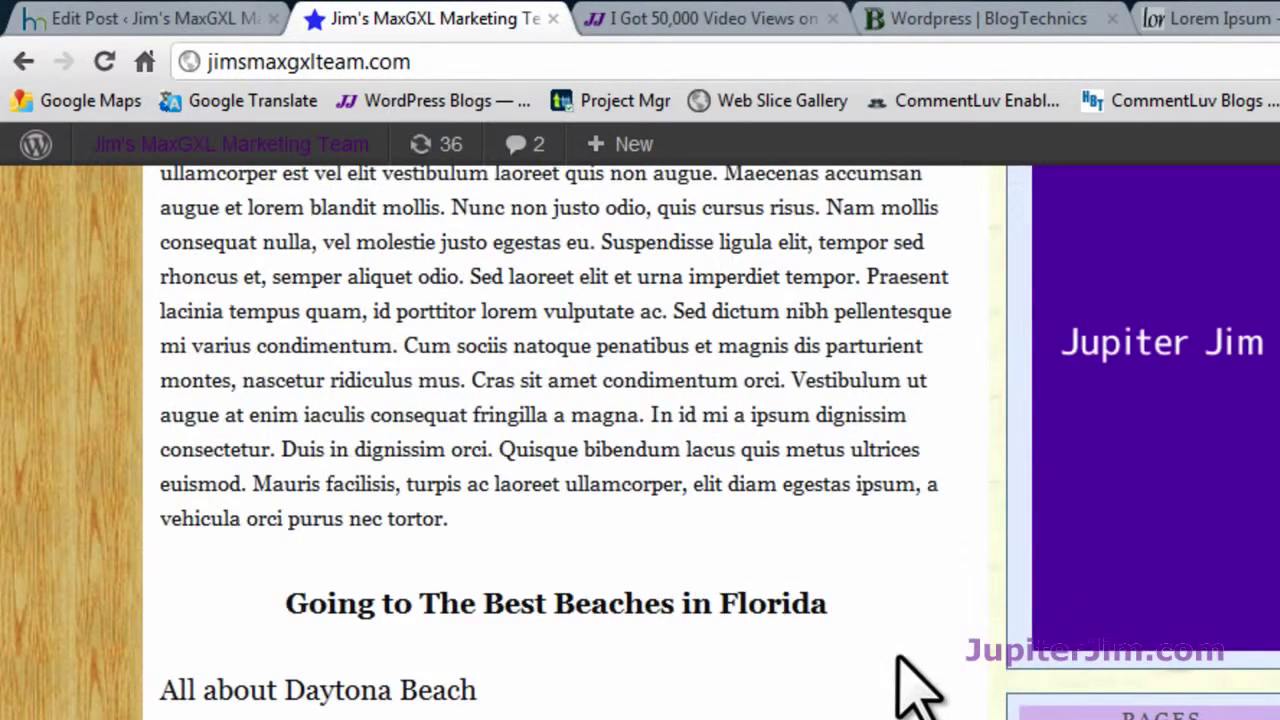
pyautogui.scroll(-3, 910, 684)
pyautogui.scroll(-3, 910, 684)
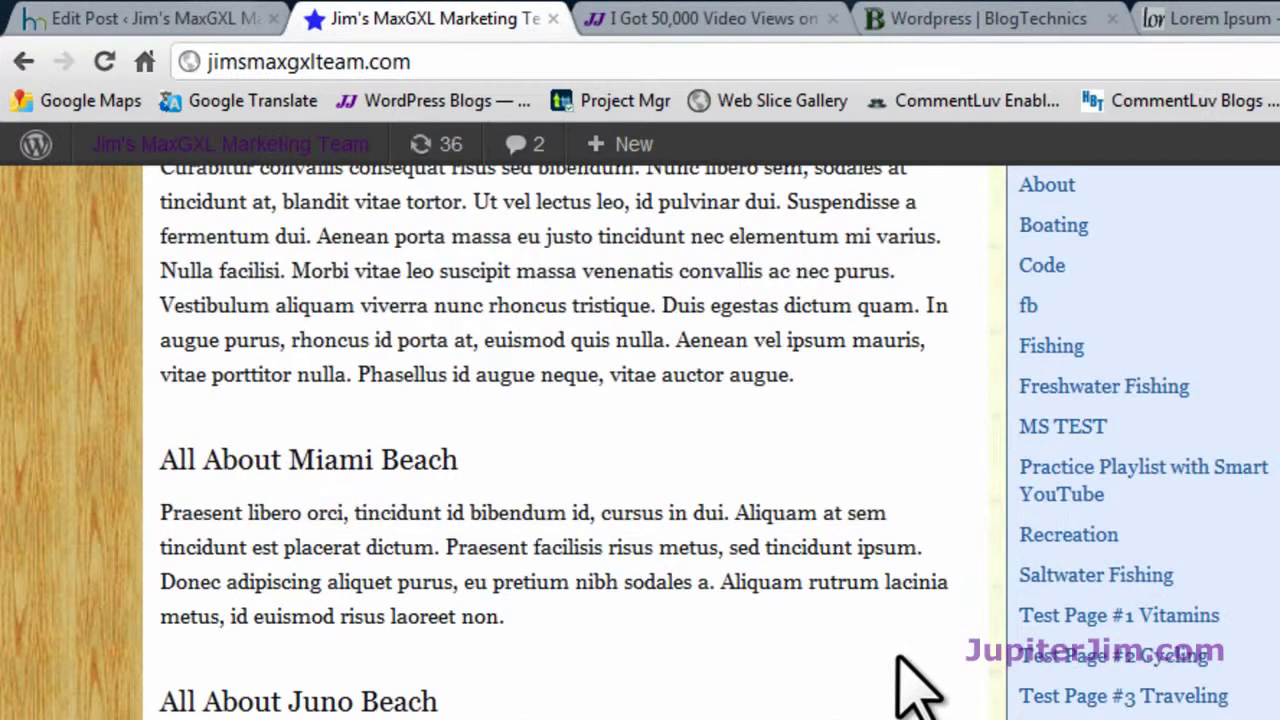
pyautogui.scroll(2, 897, 658)
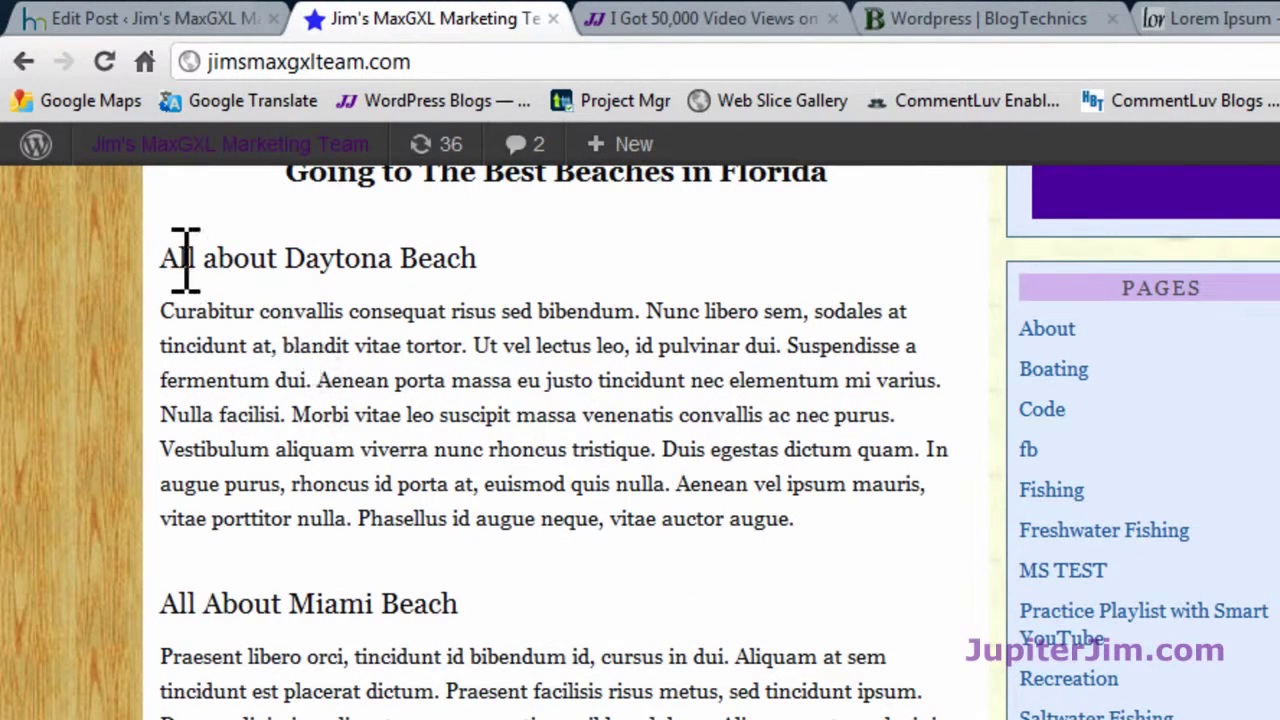
pyautogui.moveTo(162, 258); pyautogui.dragTo(523, 251)
pyautogui.click(598, 248)
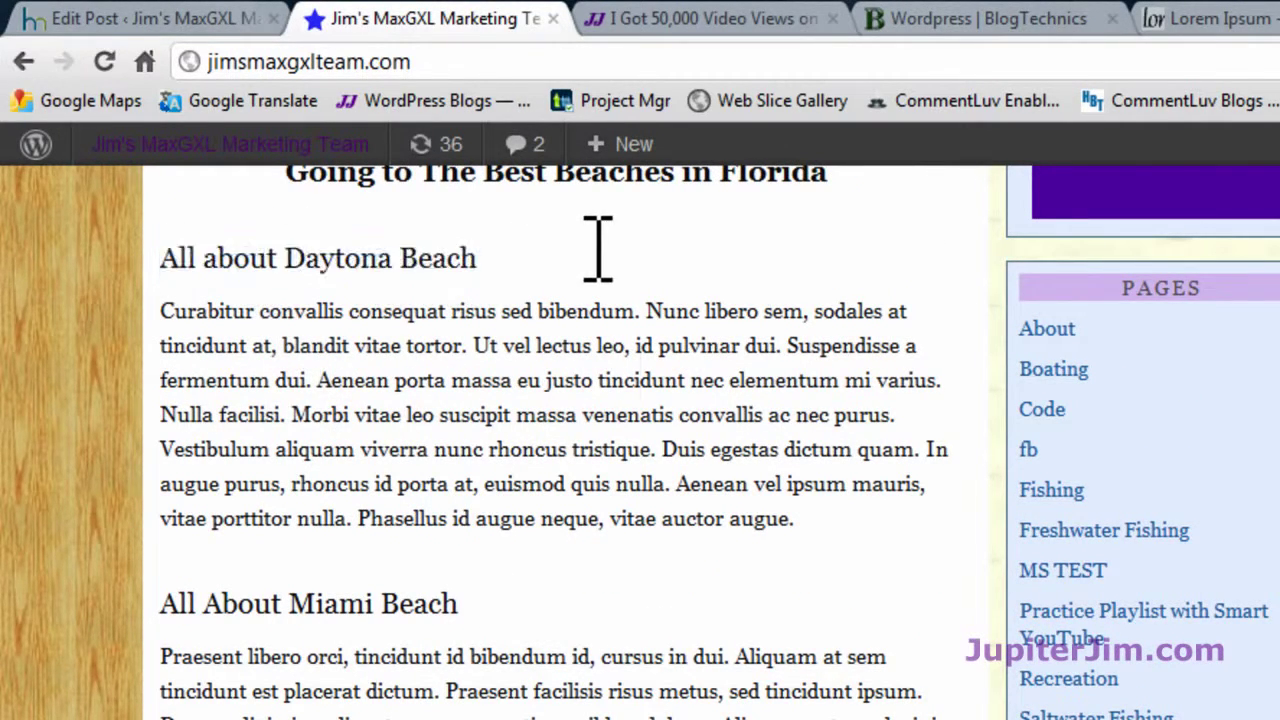
pyautogui.doubleClick(297, 603)
pyautogui.tripleClick(297, 603)
pyautogui.scroll(3, 600, 350)
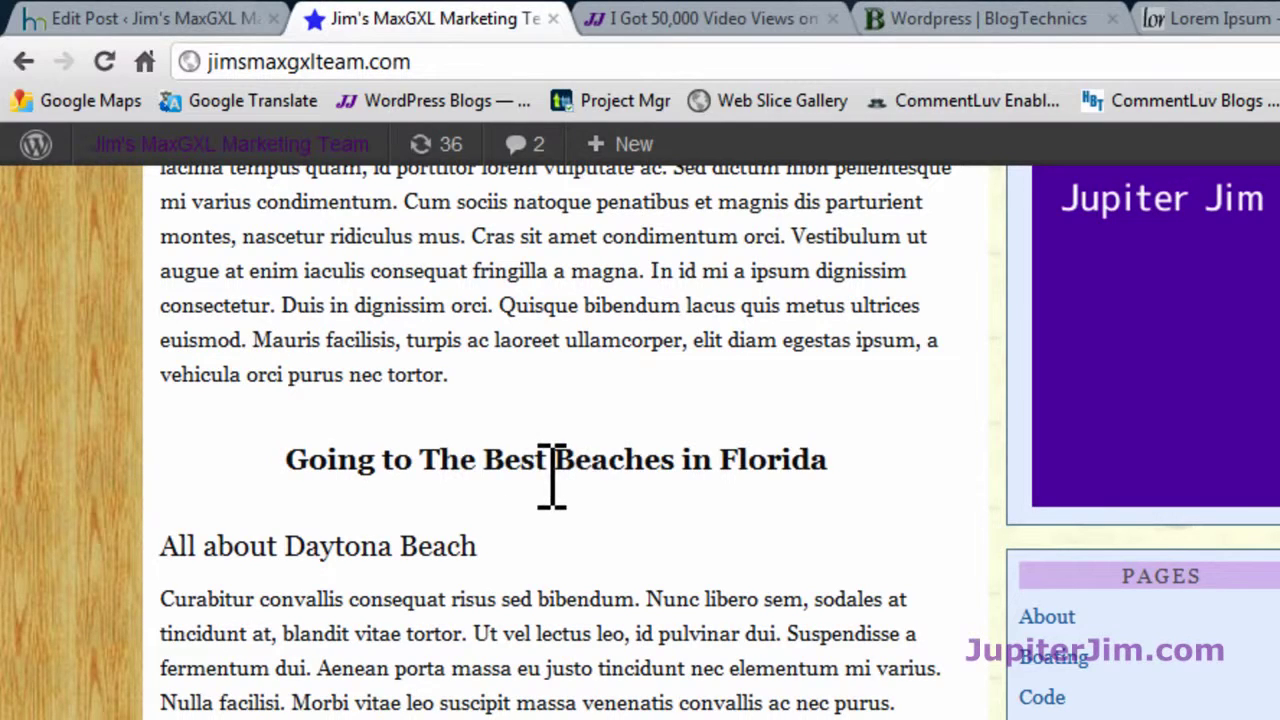
# - Switch to the editor of the "Fun and Recreation in Florida Test 1" post and highlight its title
pyautogui.click(140, 20)
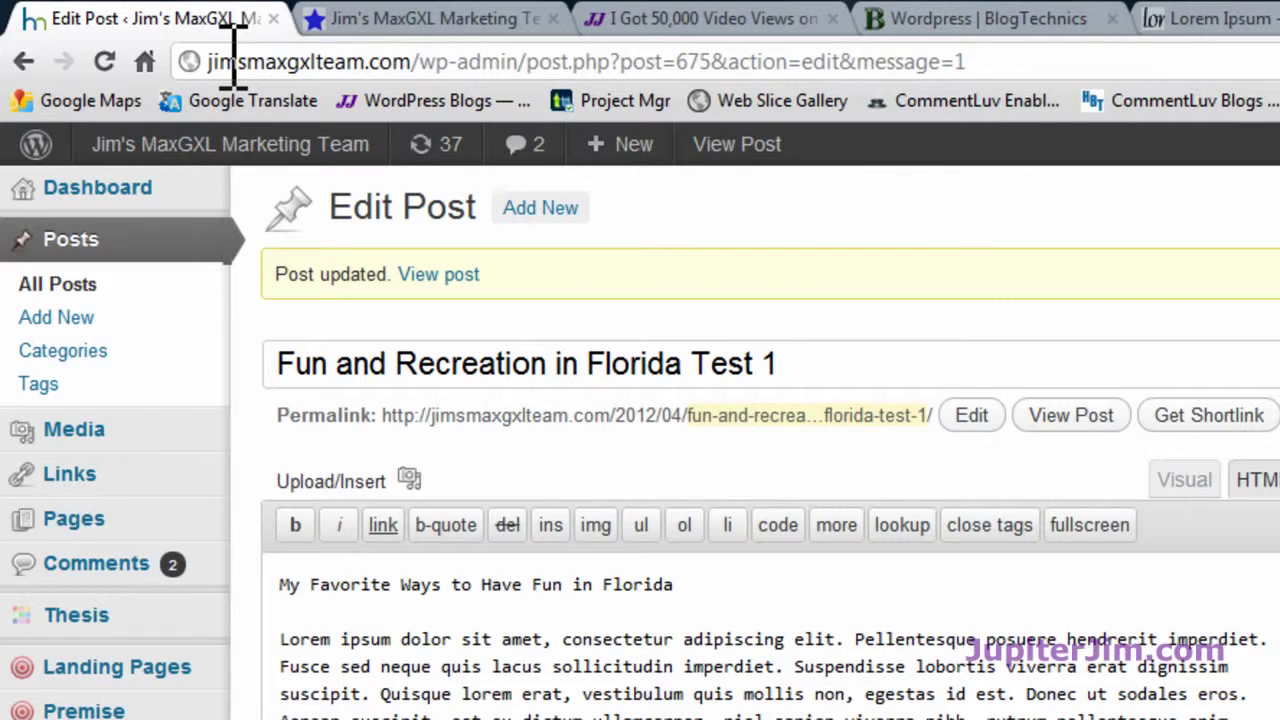
pyautogui.moveTo(281, 142)
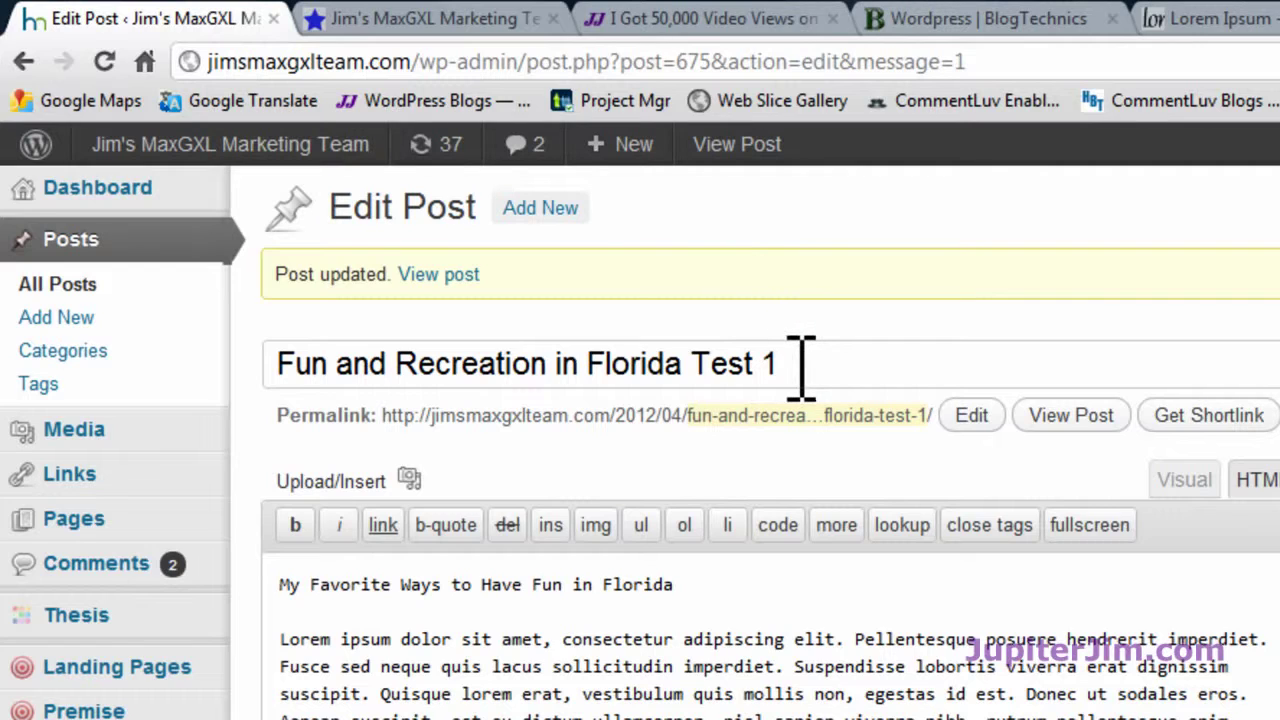
pyautogui.moveTo(803, 366); pyautogui.dragTo(257, 363)
pyautogui.click(928, 375)
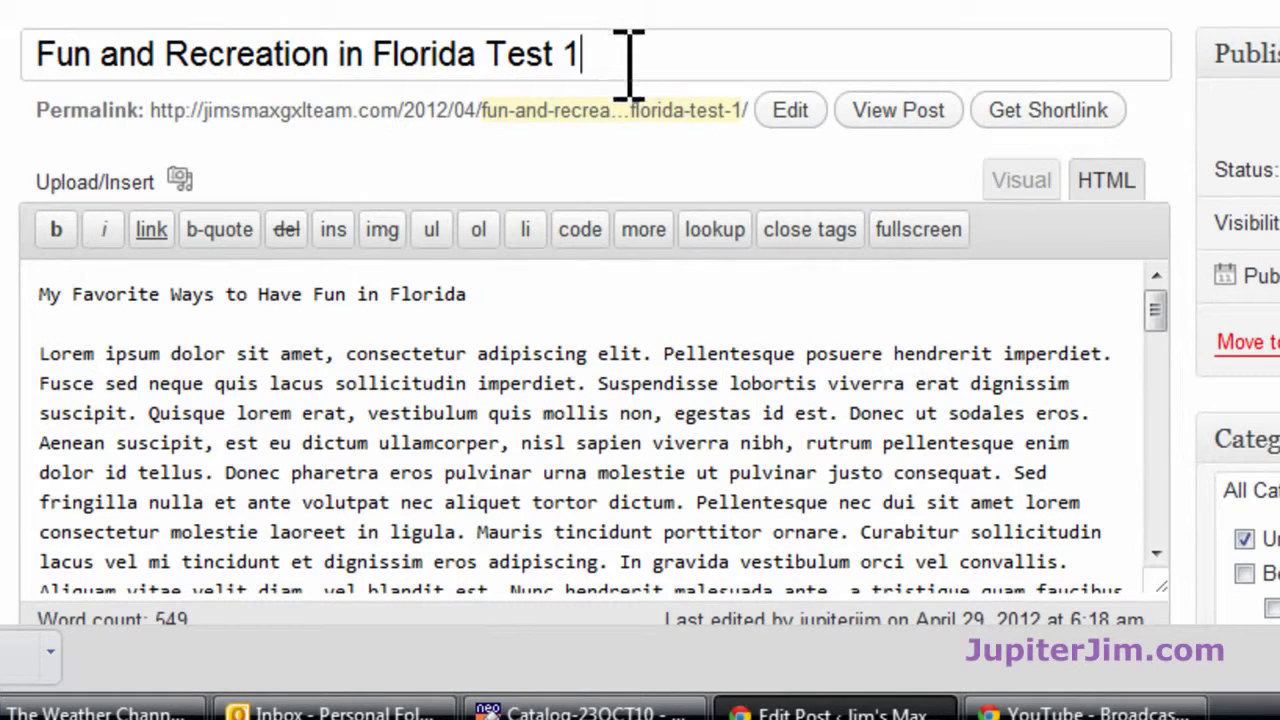
# - Compare the unformatted line "My Favorite Ways to Have Fun in Florida" in the post's HTML and visual views
pyautogui.scroll(-2, 705, 297)
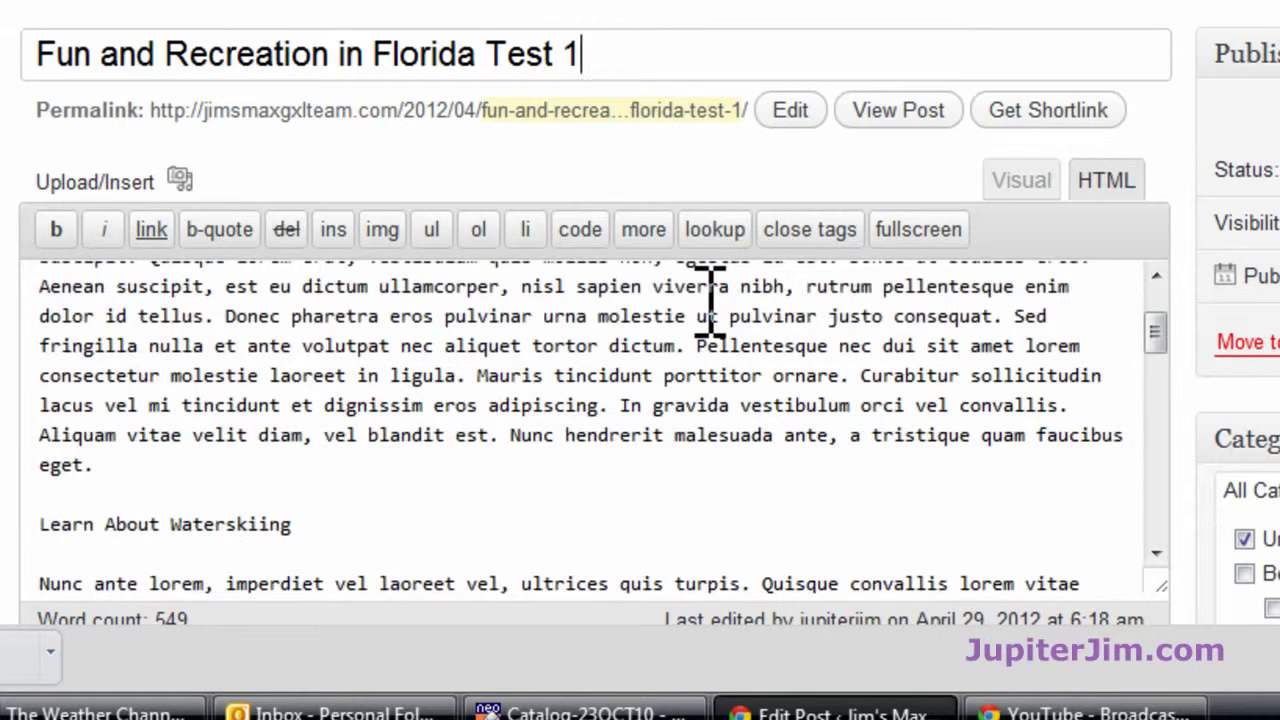
pyautogui.scroll(2, 740, 305)
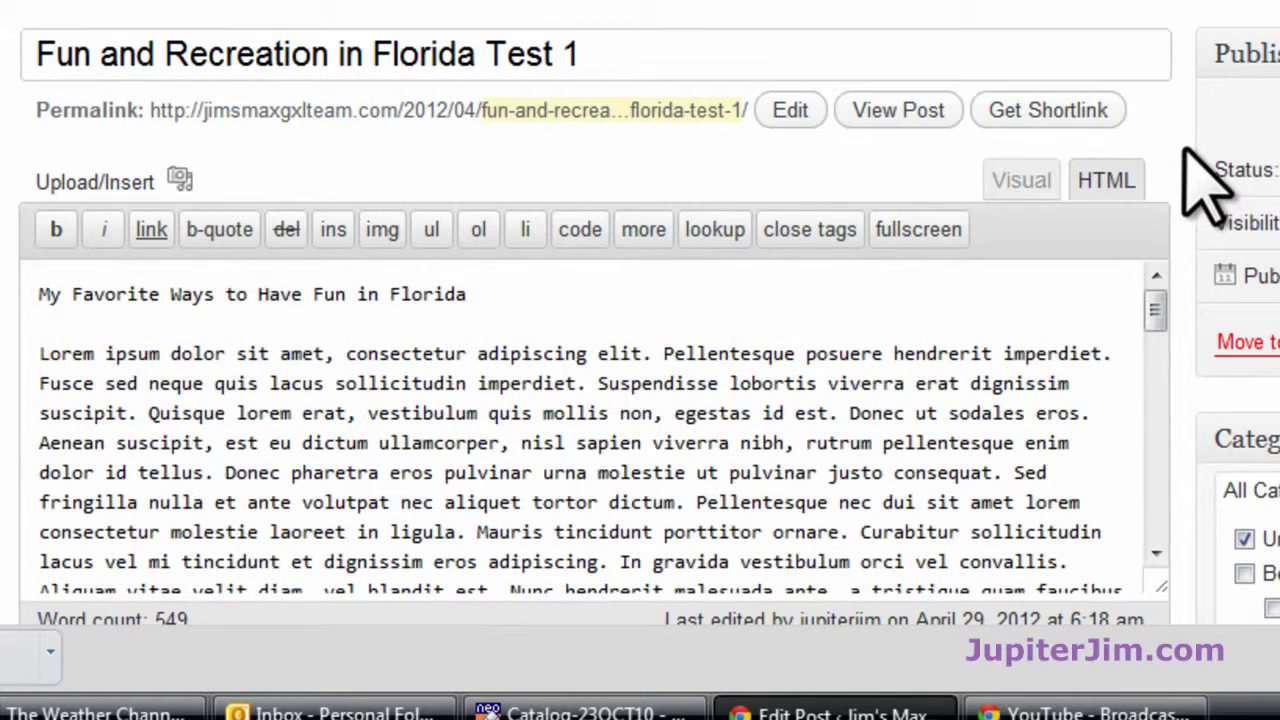
pyautogui.scroll(-2, 1200, 190)
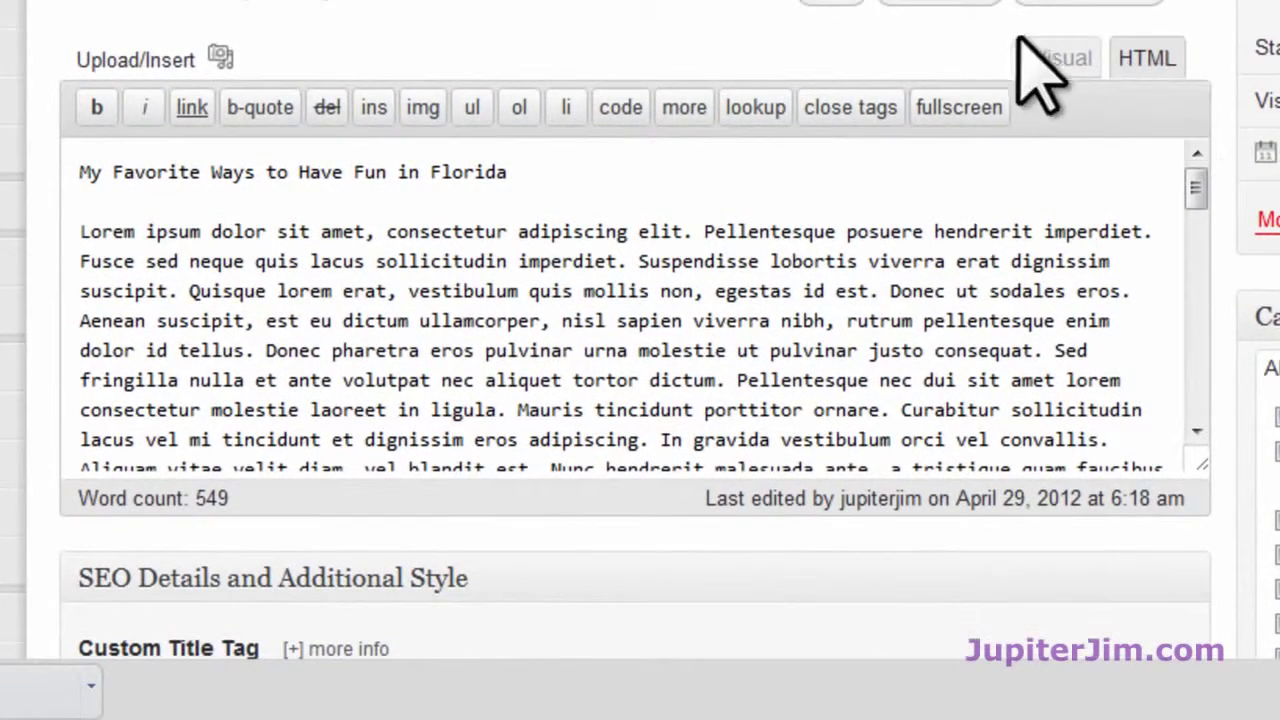
pyautogui.click(1058, 58)
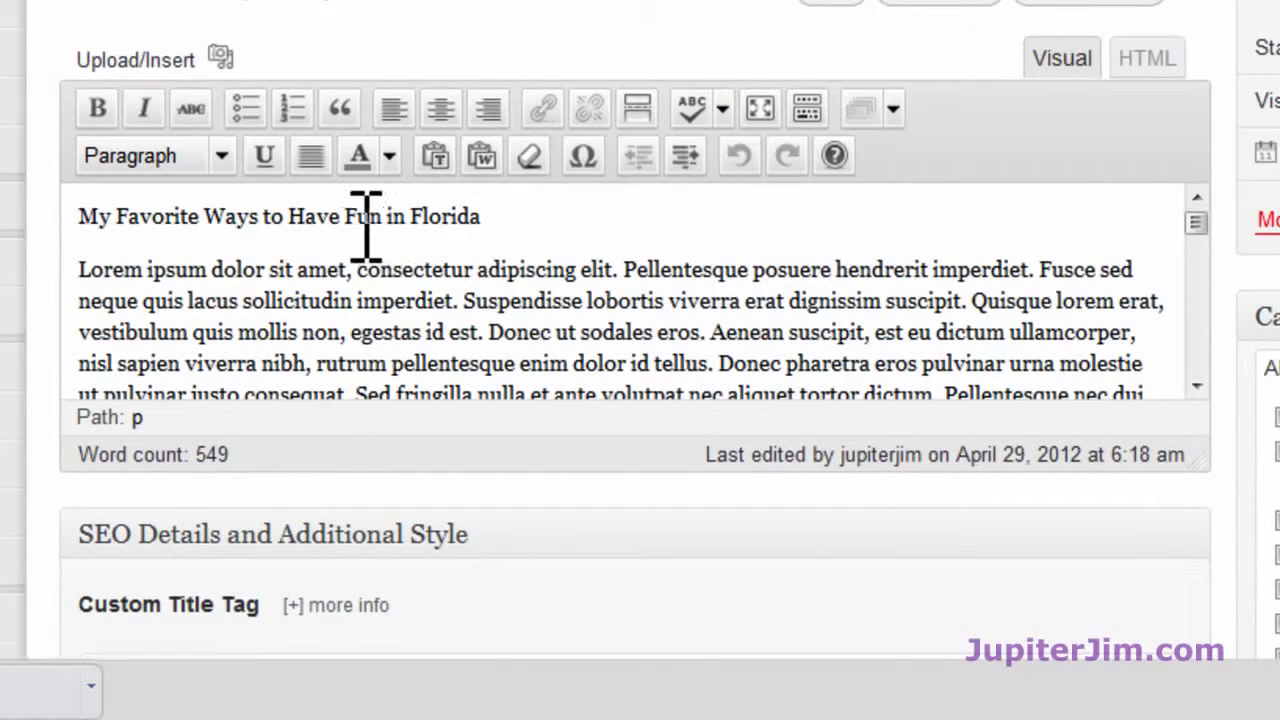
pyautogui.click(1143, 60)
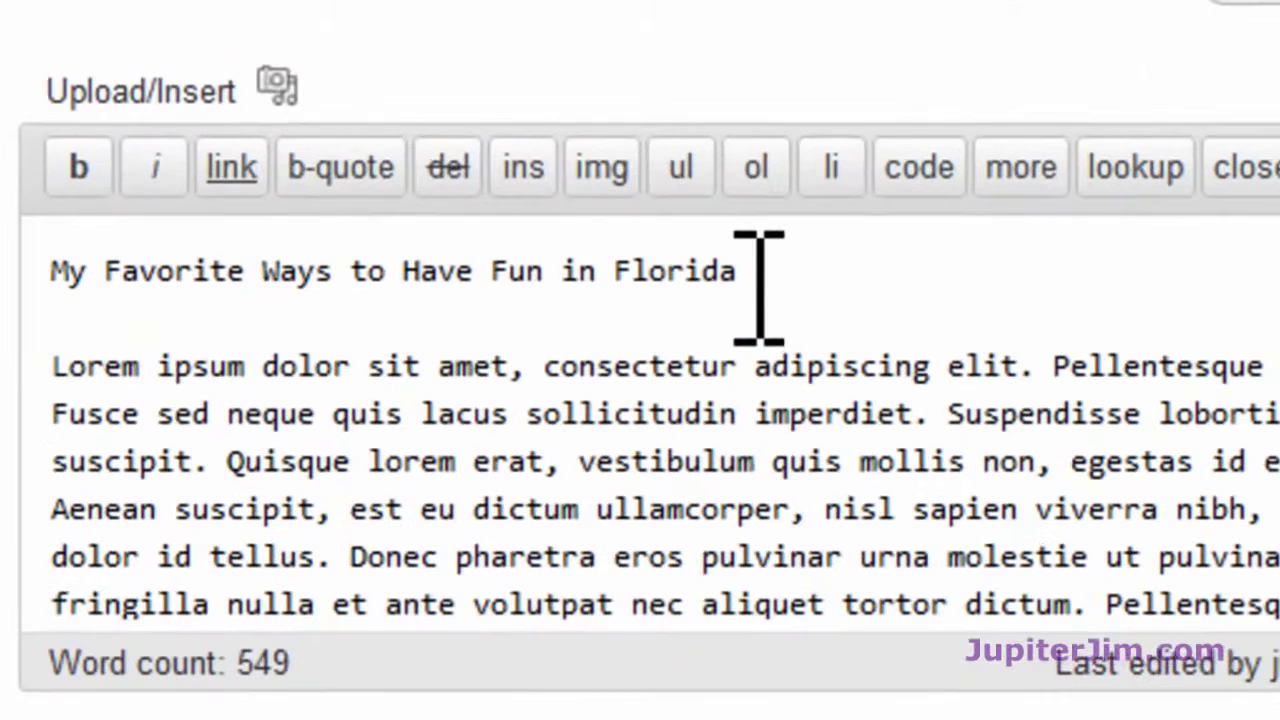
pyautogui.moveTo(515, 176); pyautogui.dragTo(188, 174)
pyautogui.moveTo(220, 280); pyautogui.dragTo(42, 278)
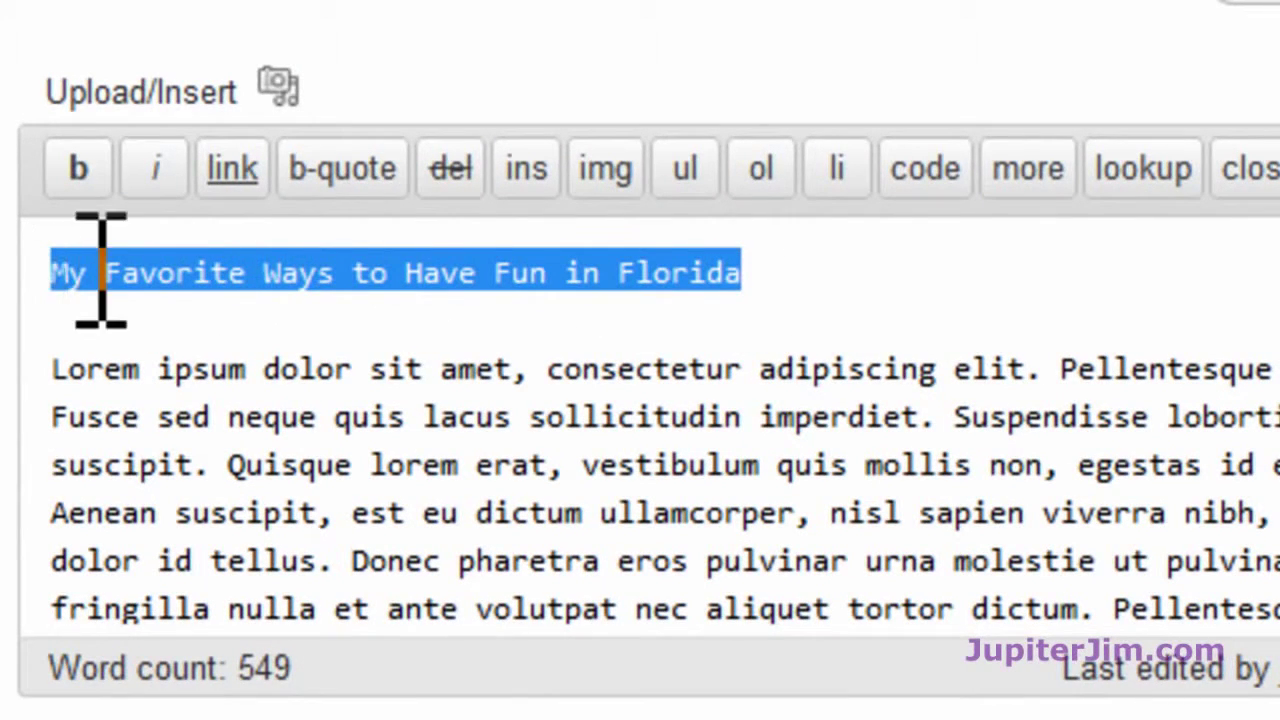
# - Format the line "My Favorite Ways to Have Fun in Florida" as Heading 2 in the visual view
pyautogui.click(1275, 95)
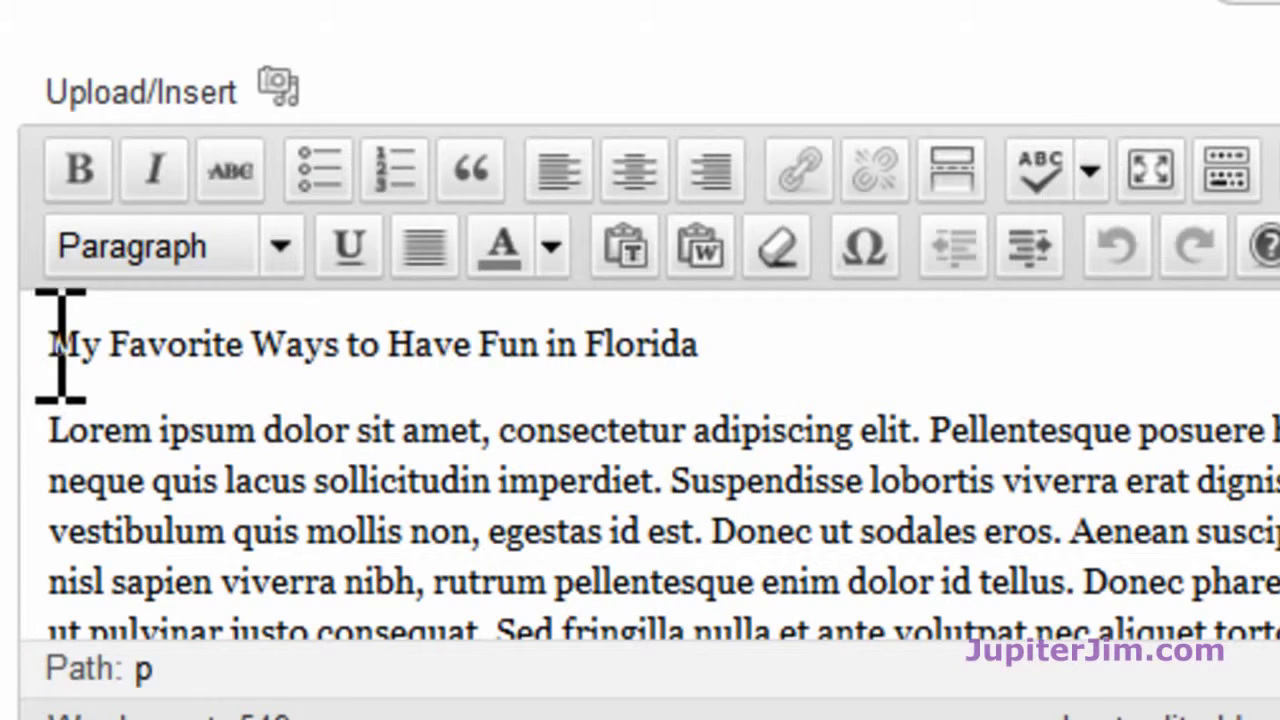
pyautogui.moveTo(50, 343); pyautogui.dragTo(733, 275)
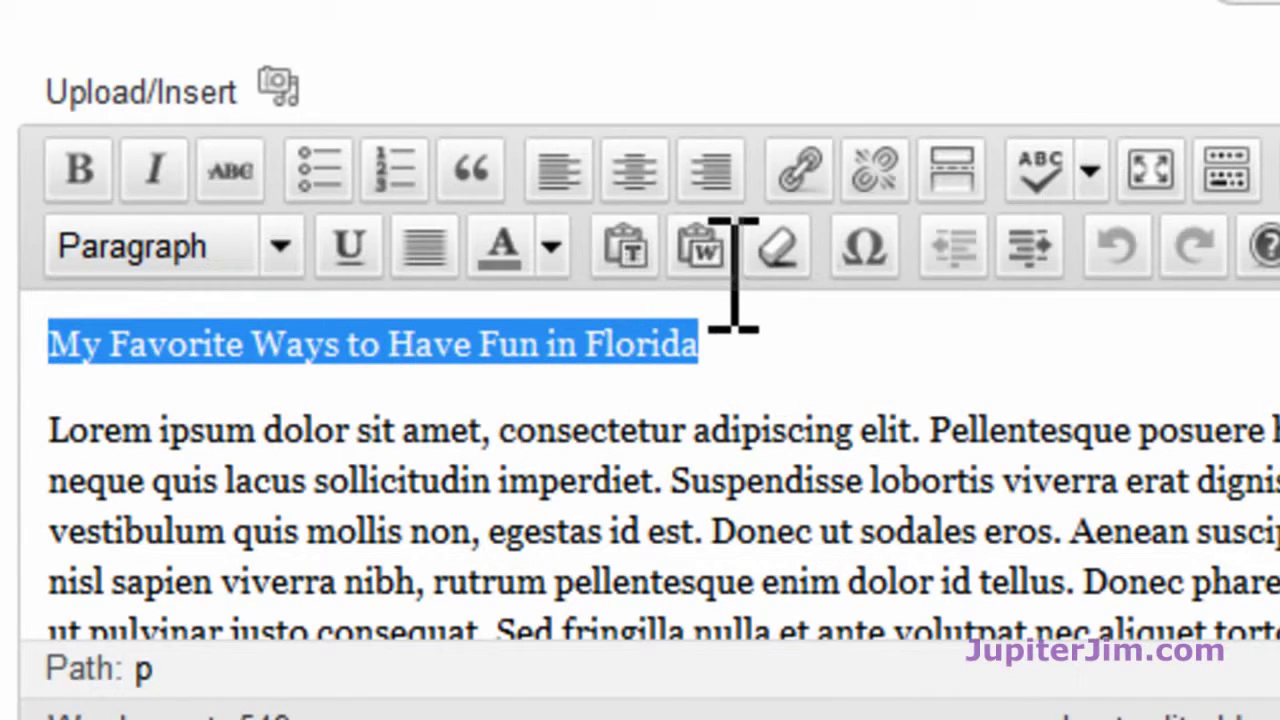
pyautogui.click(283, 246)
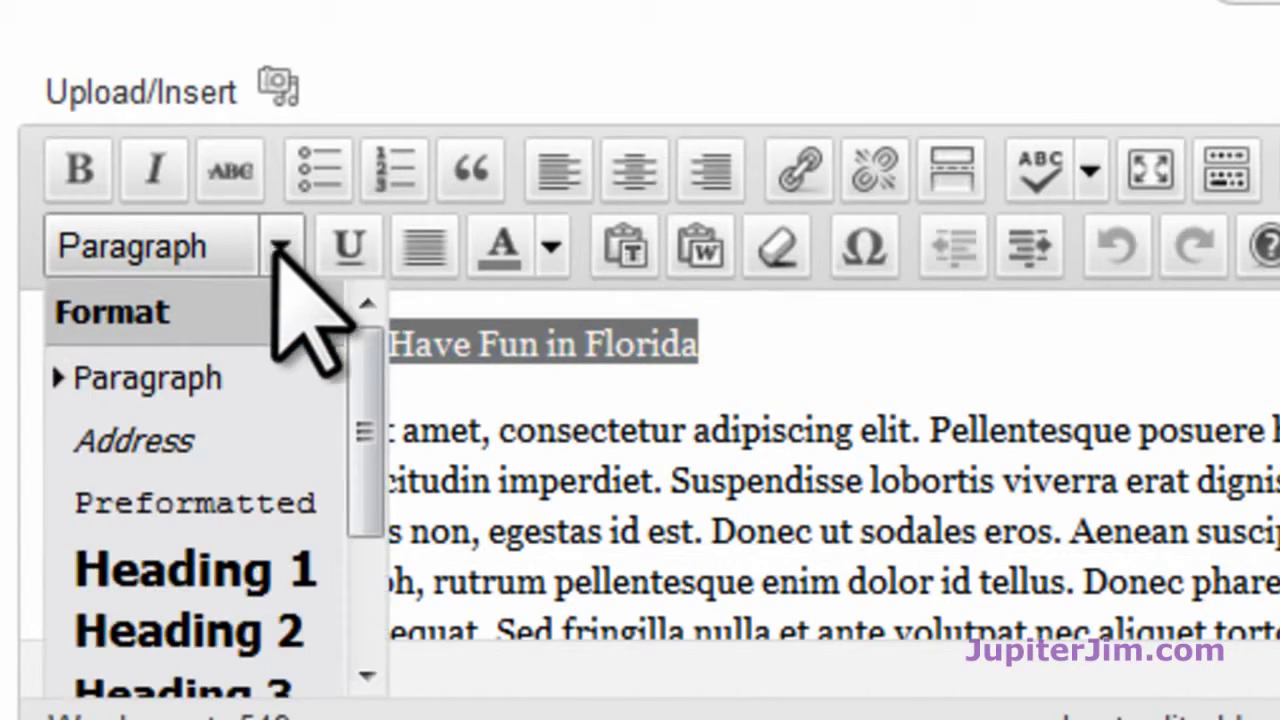
pyautogui.click(250, 638)
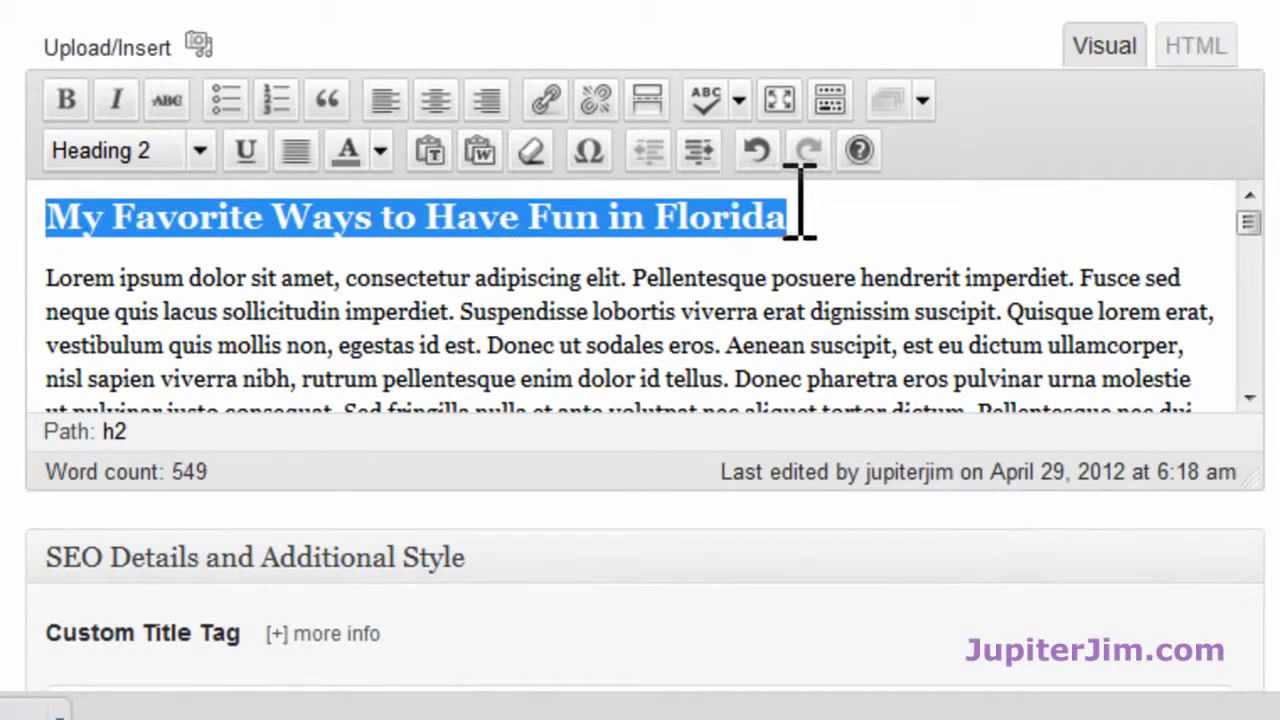
pyautogui.click(912, 203)
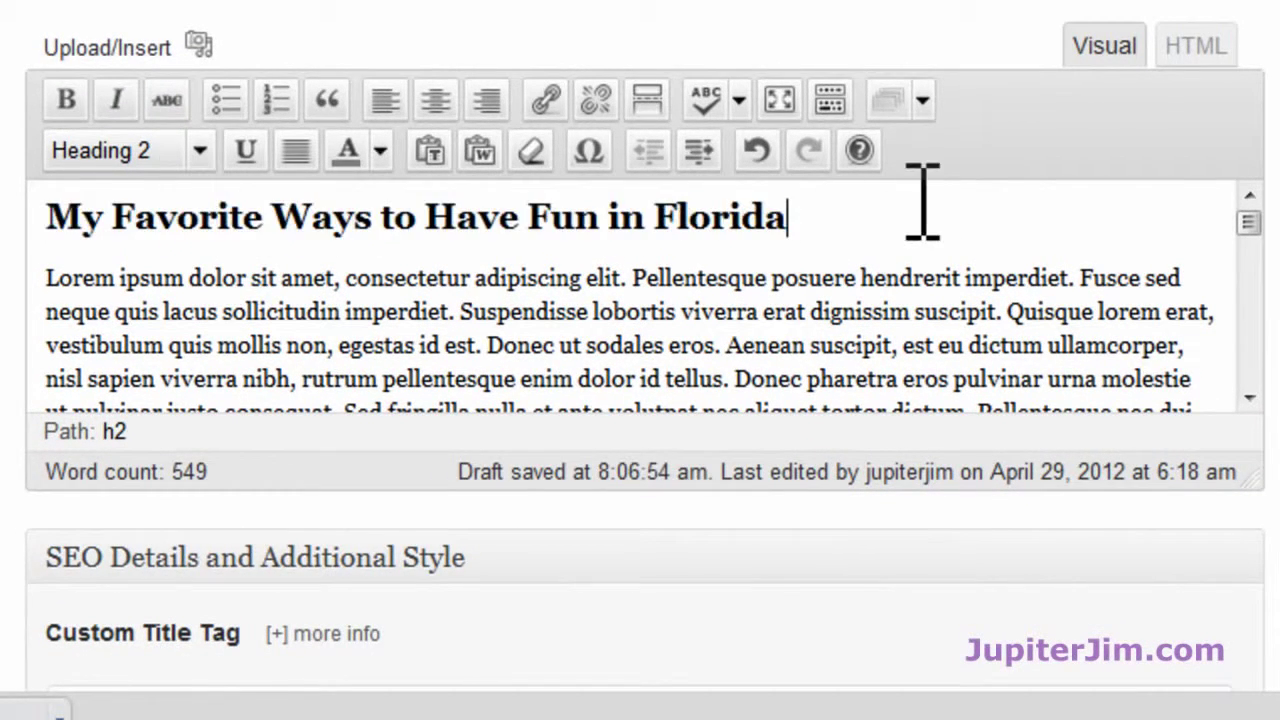
# - Inspect the opening and closing h2 tags around "My Favorite Ways to Have Fun in Florida" in the HTML source
pyautogui.click(1195, 46)
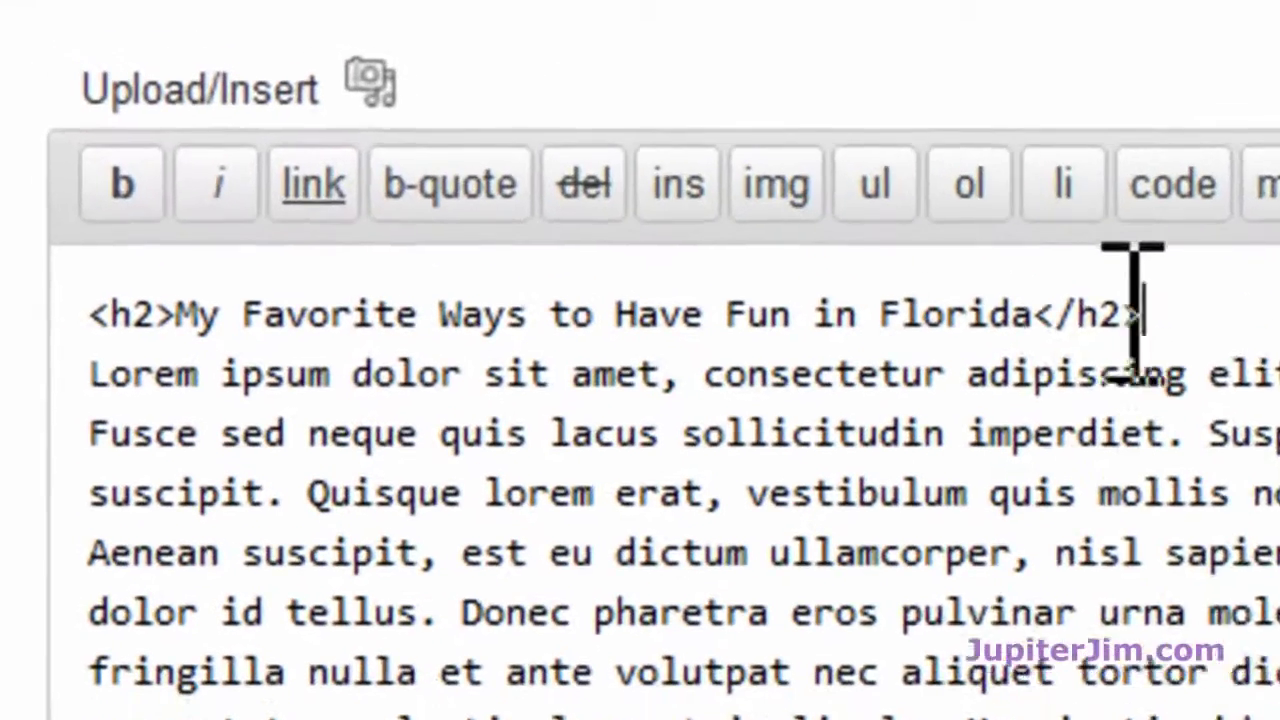
pyautogui.moveTo(606, 168); pyautogui.dragTo(554, 170)
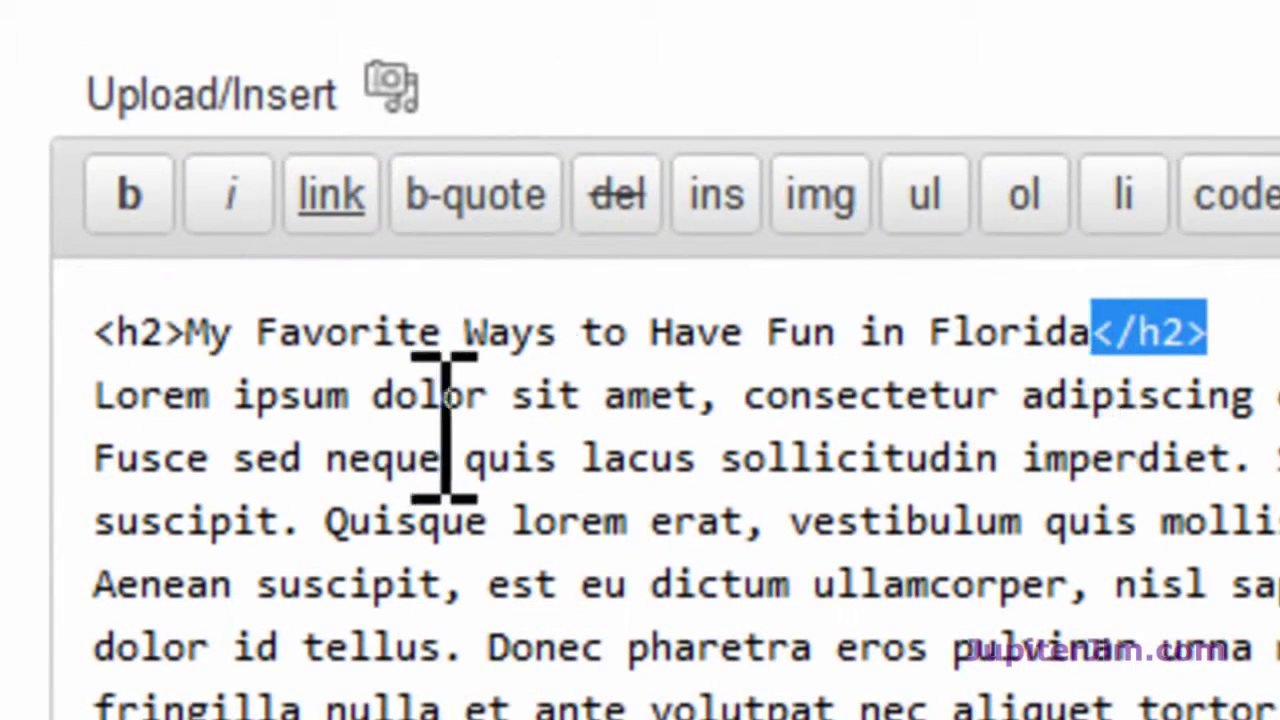
pyautogui.moveTo(186, 337); pyautogui.dragTo(98, 345)
pyautogui.click(1210, 332)
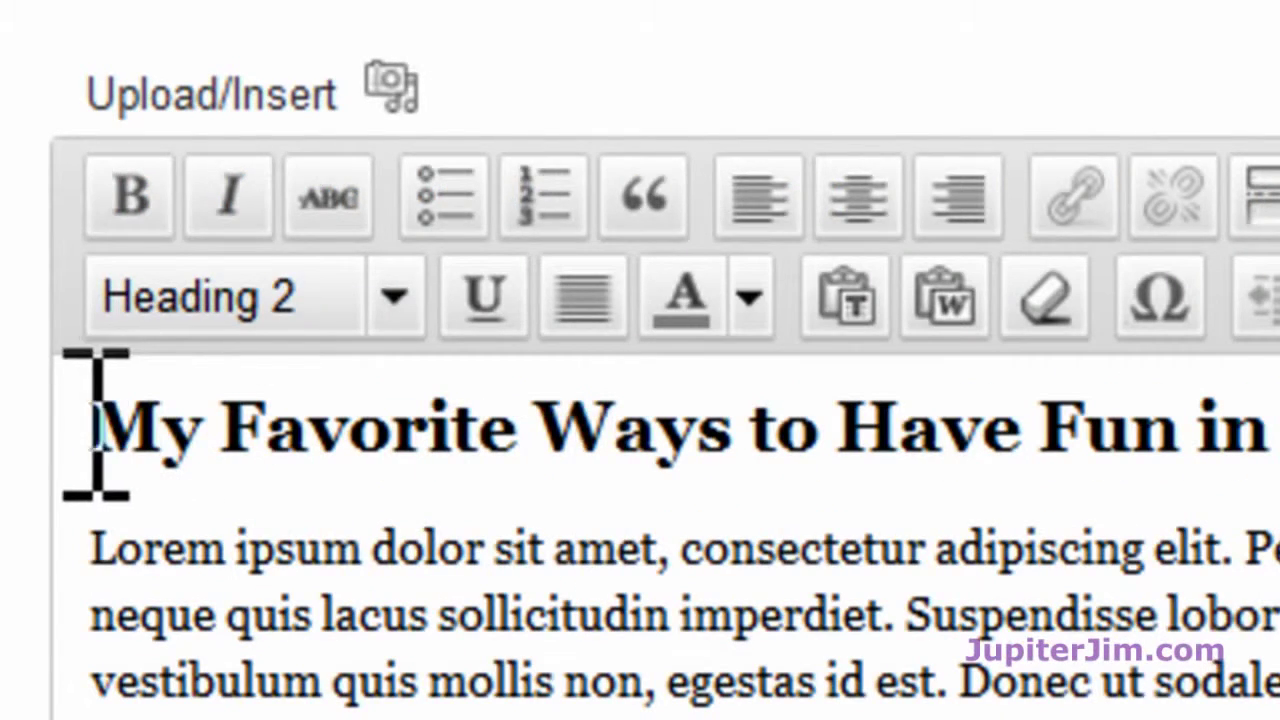
# - Center the "My Favorite Ways to Have Fun in Florida" heading in the visual view
pyautogui.moveTo(96, 425); pyautogui.dragTo(1278, 428)
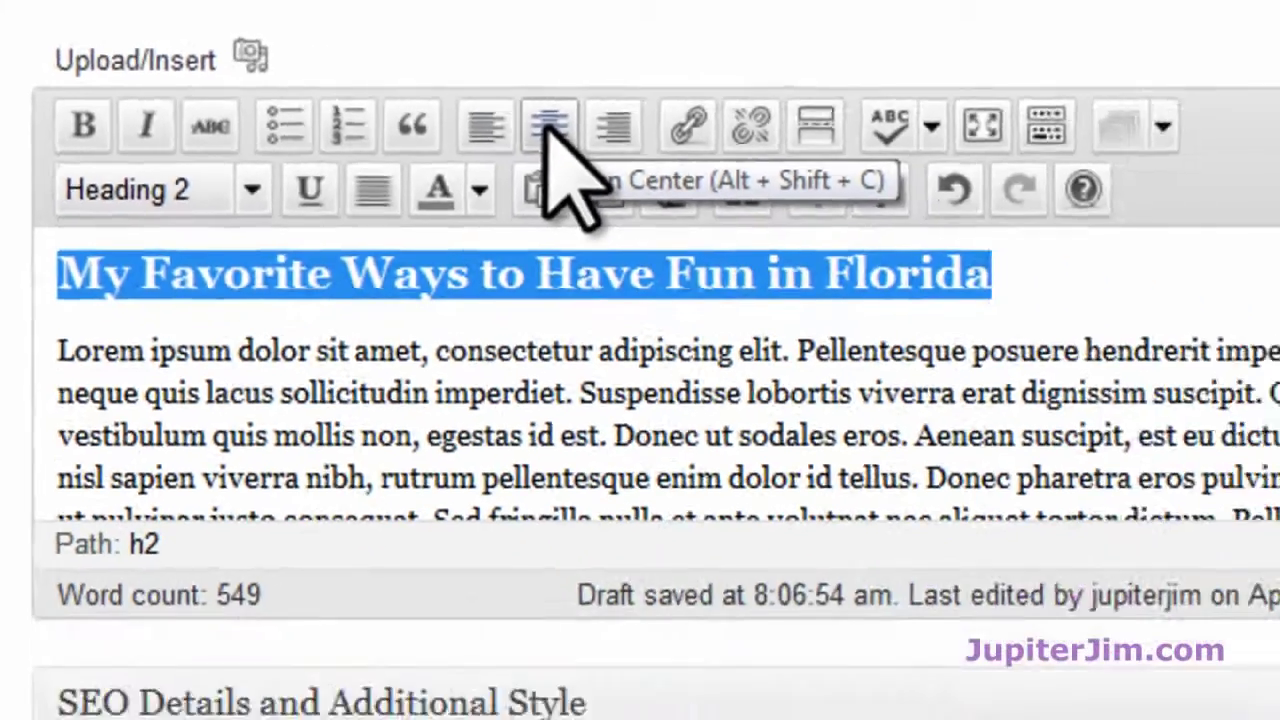
pyautogui.click(858, 195)
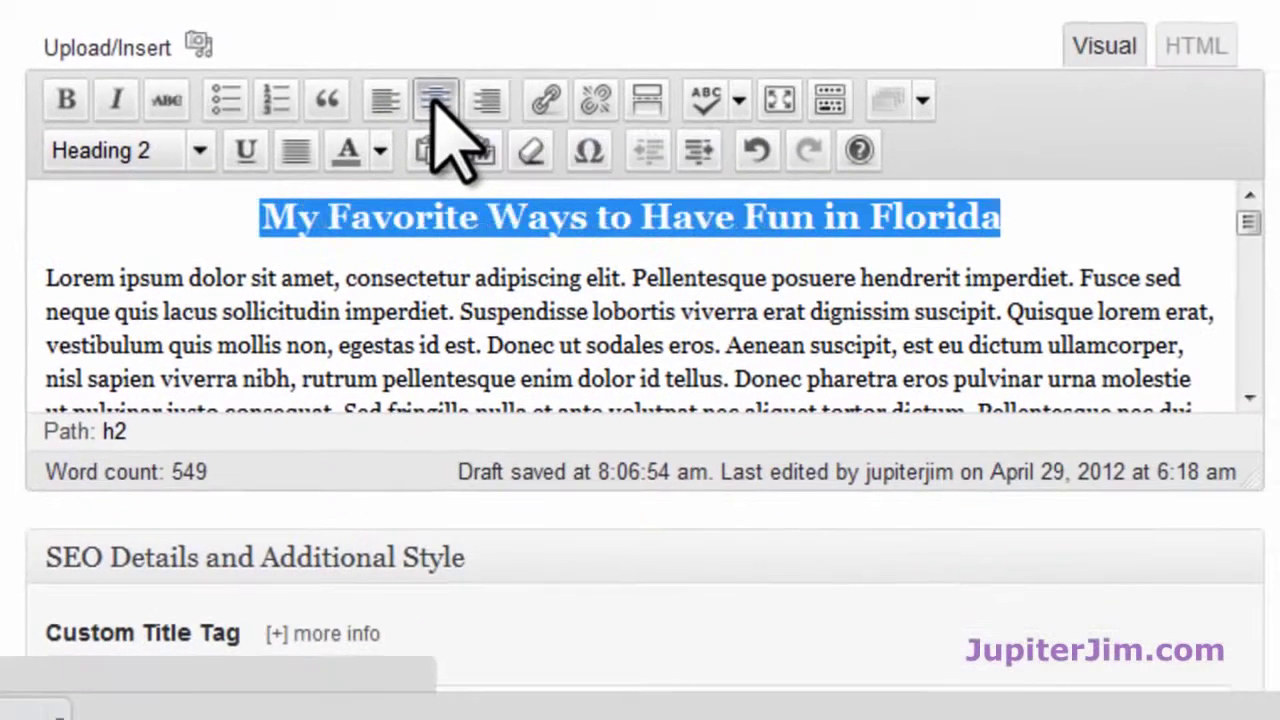
pyautogui.click(1090, 207)
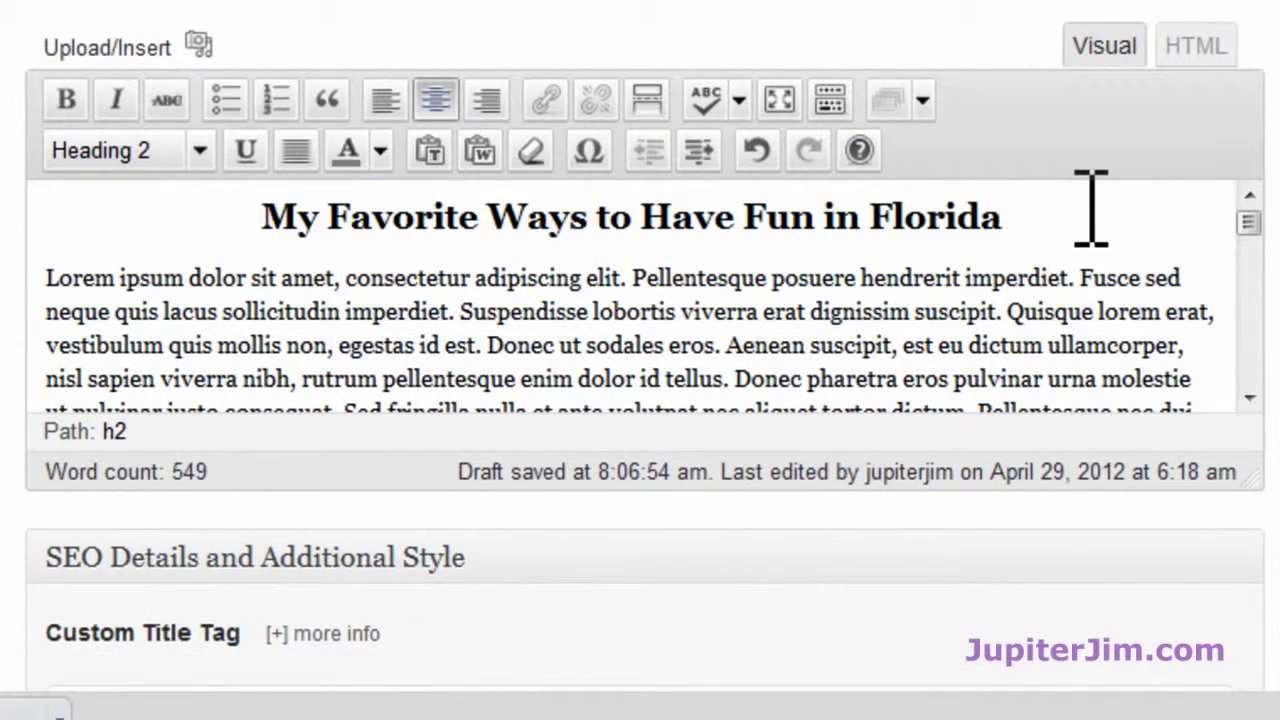
# - Examine the h2 tags and the text-align style attribute of the centered heading in the HTML source
pyautogui.click(1196, 50)
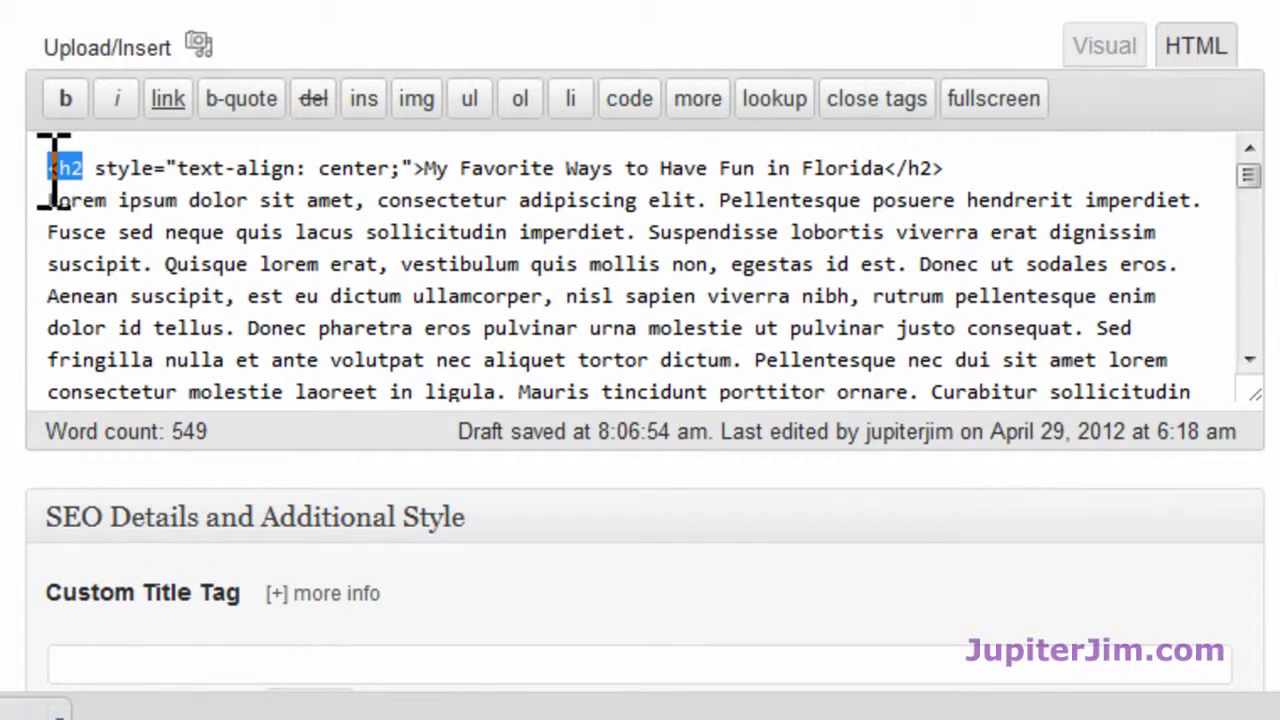
pyautogui.moveTo(943, 162); pyautogui.dragTo(893, 162)
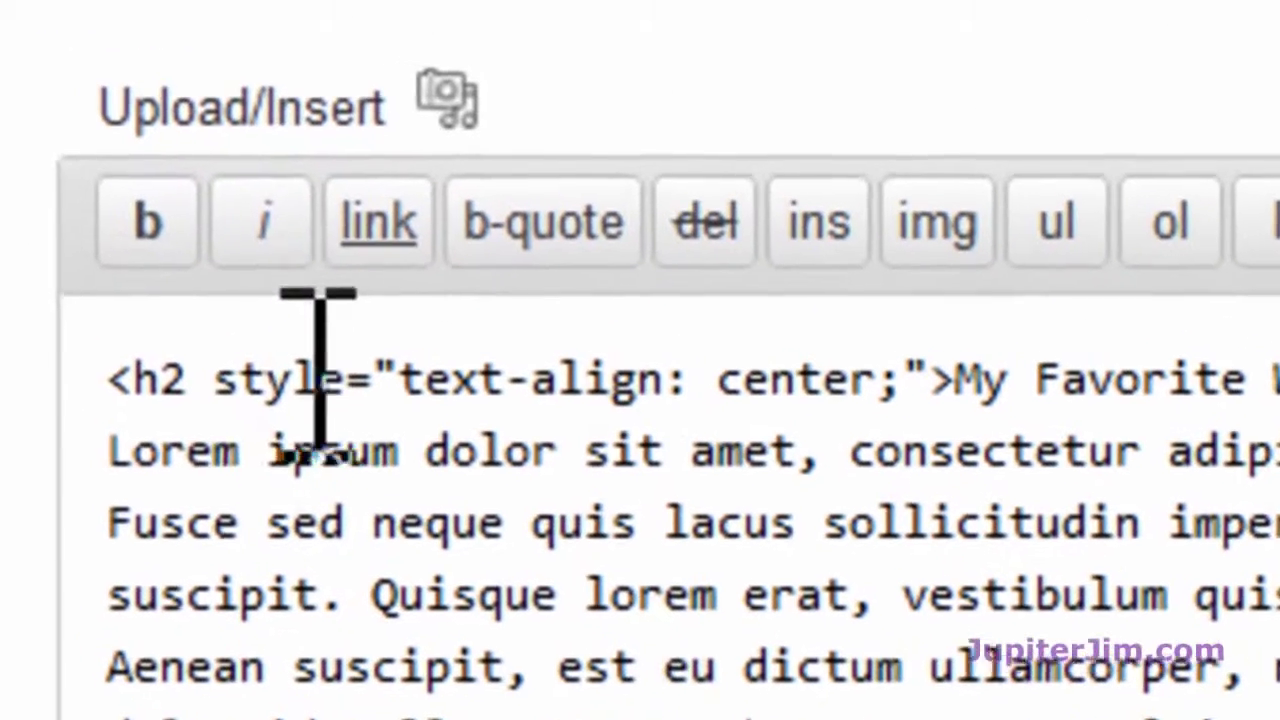
pyautogui.moveTo(220, 391); pyautogui.dragTo(957, 357)
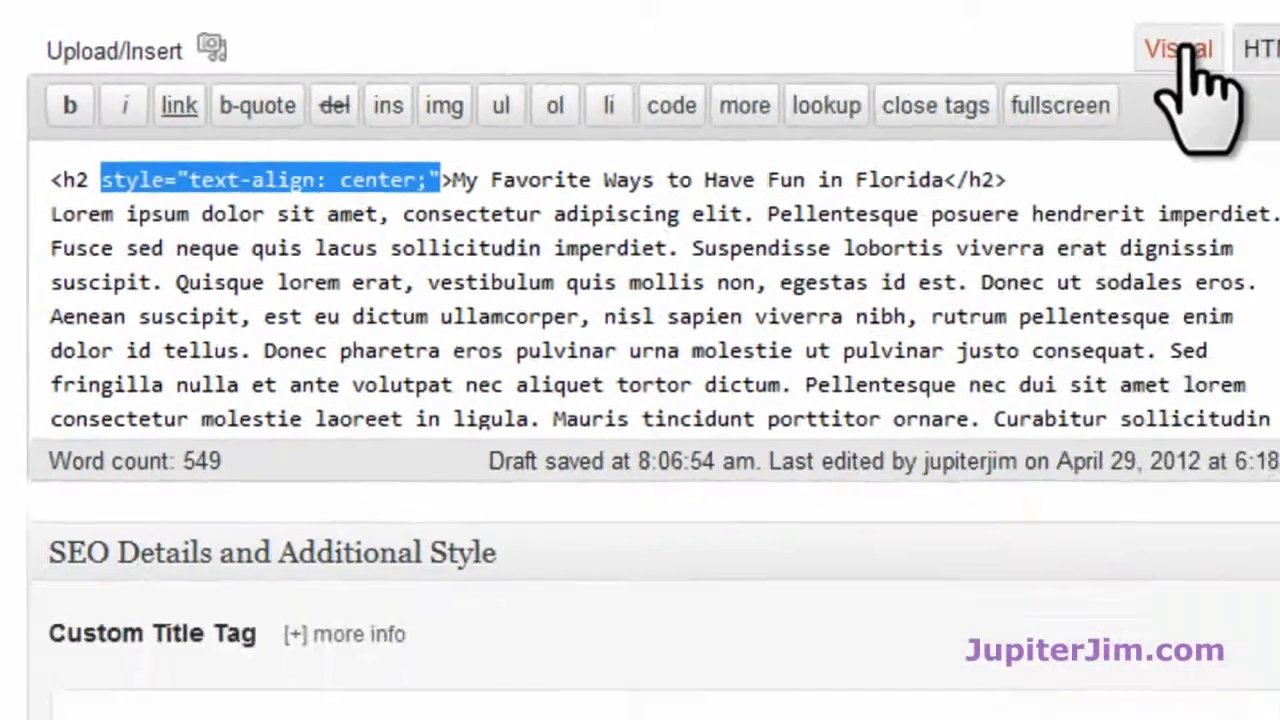
# - Format "Learn About Waterskiing" as a centered Heading 2 in the visual view
pyautogui.click(1188, 56)
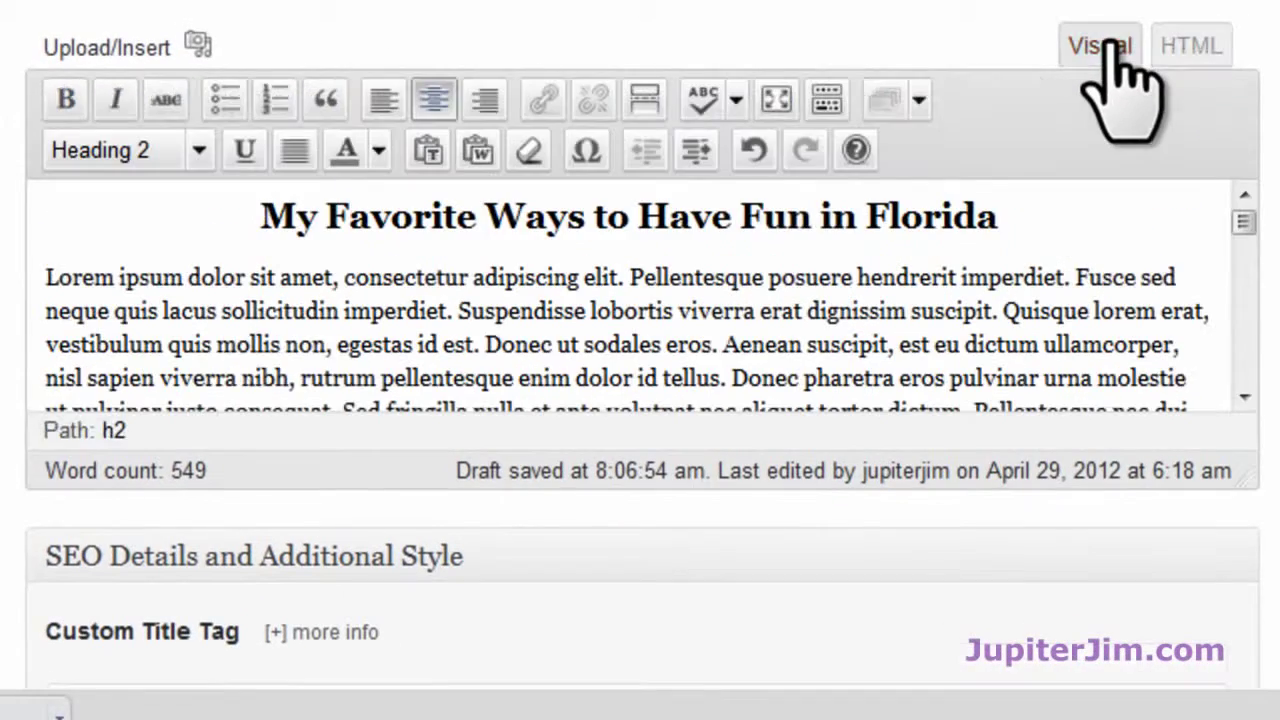
pyautogui.click(1211, 262)
pyautogui.scroll(-3, 1234, 286)
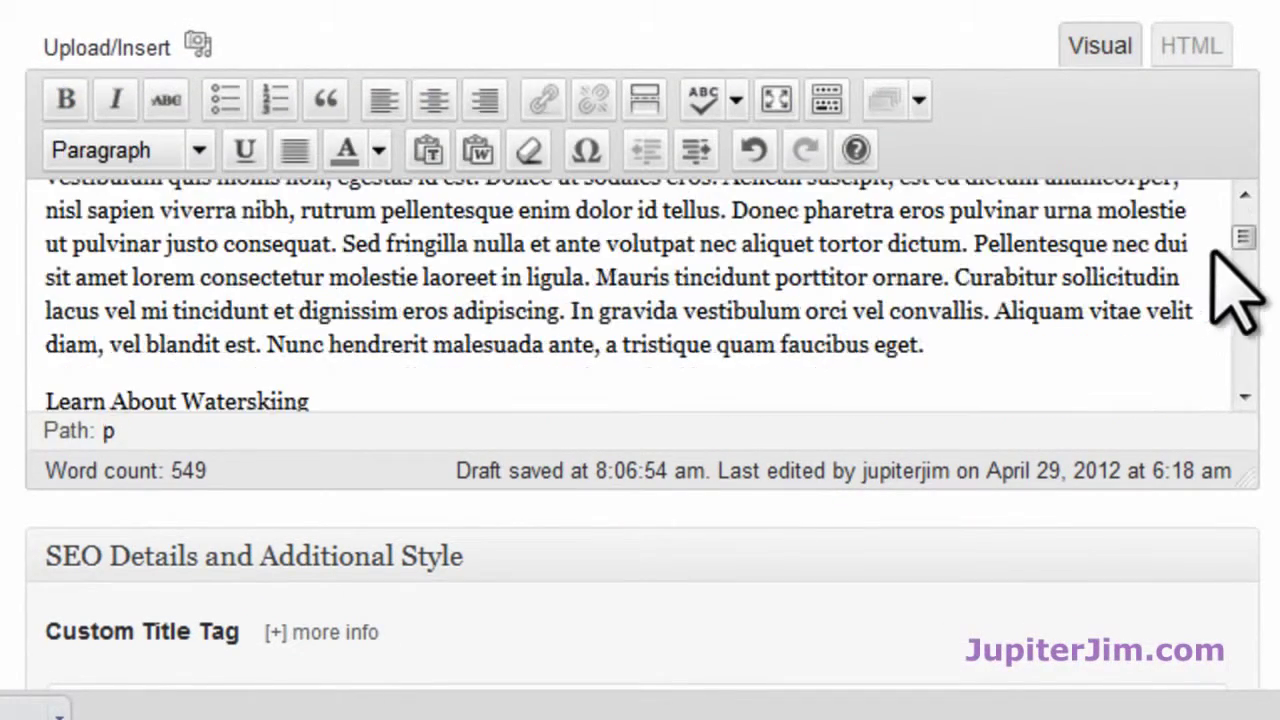
pyautogui.scroll(-2, 1234, 286)
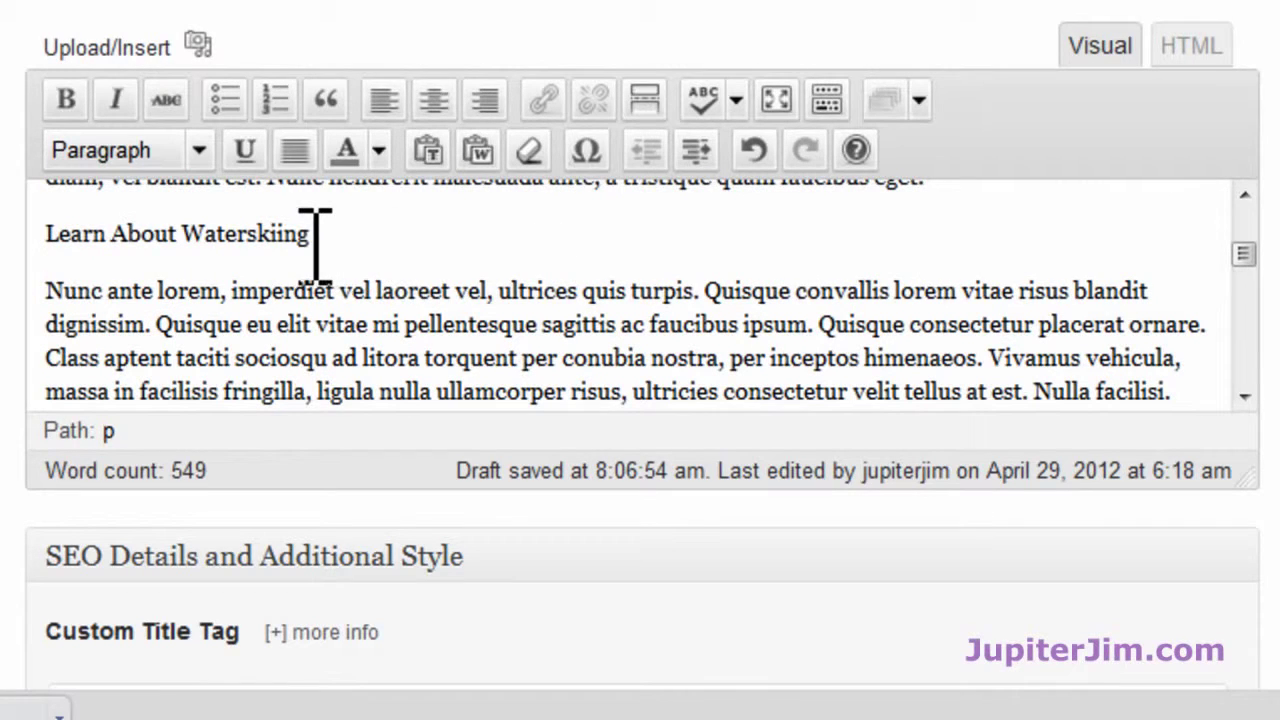
pyautogui.moveTo(314, 243); pyautogui.dragTo(34, 229)
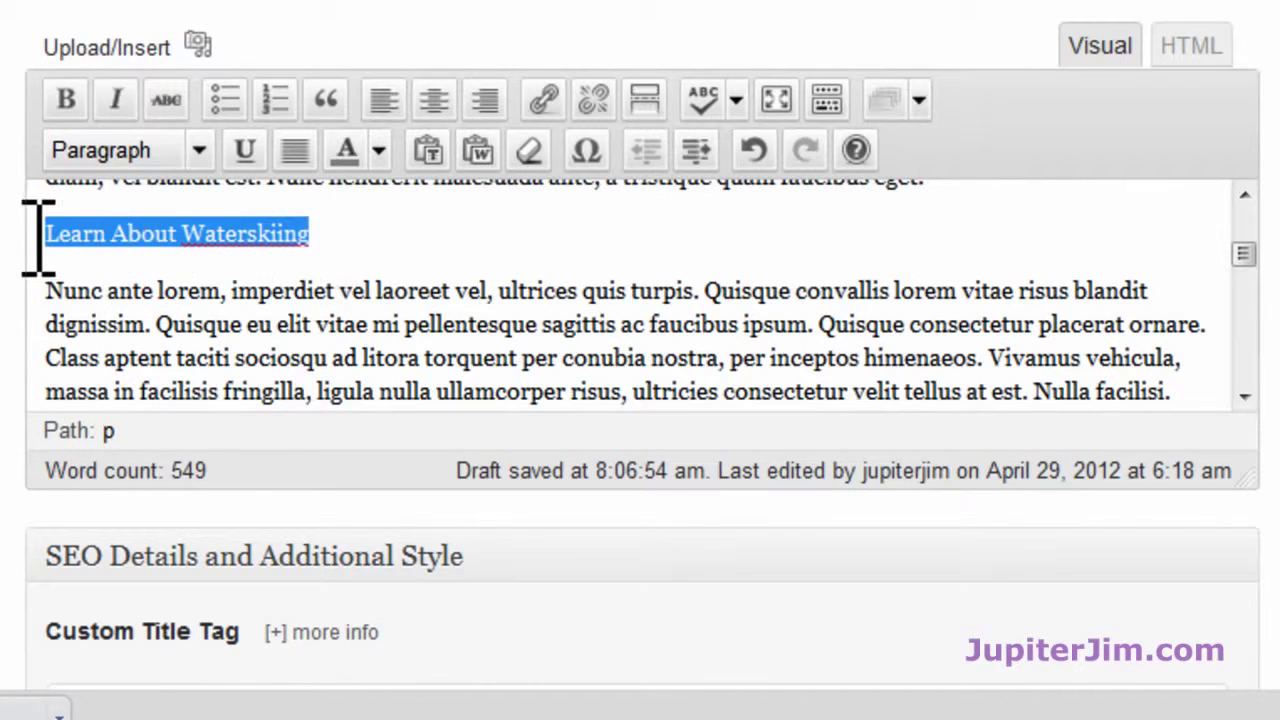
pyautogui.click(199, 152)
pyautogui.click(206, 412)
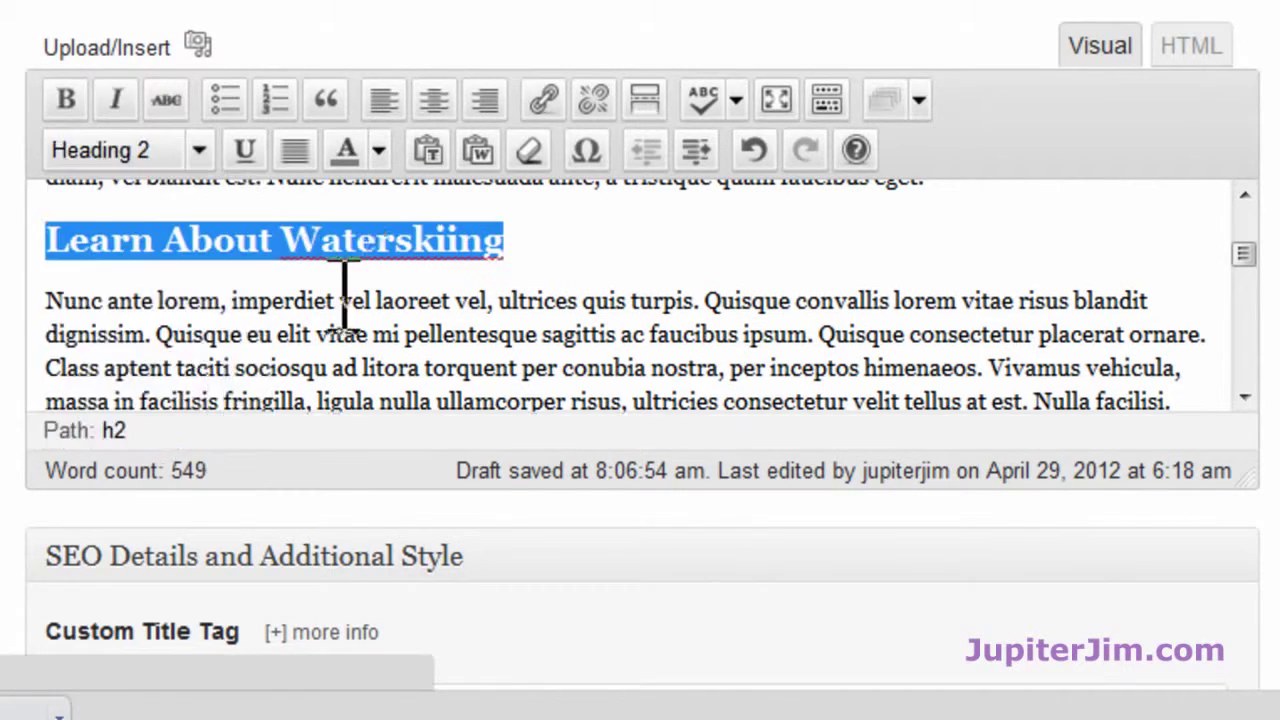
pyautogui.click(434, 99)
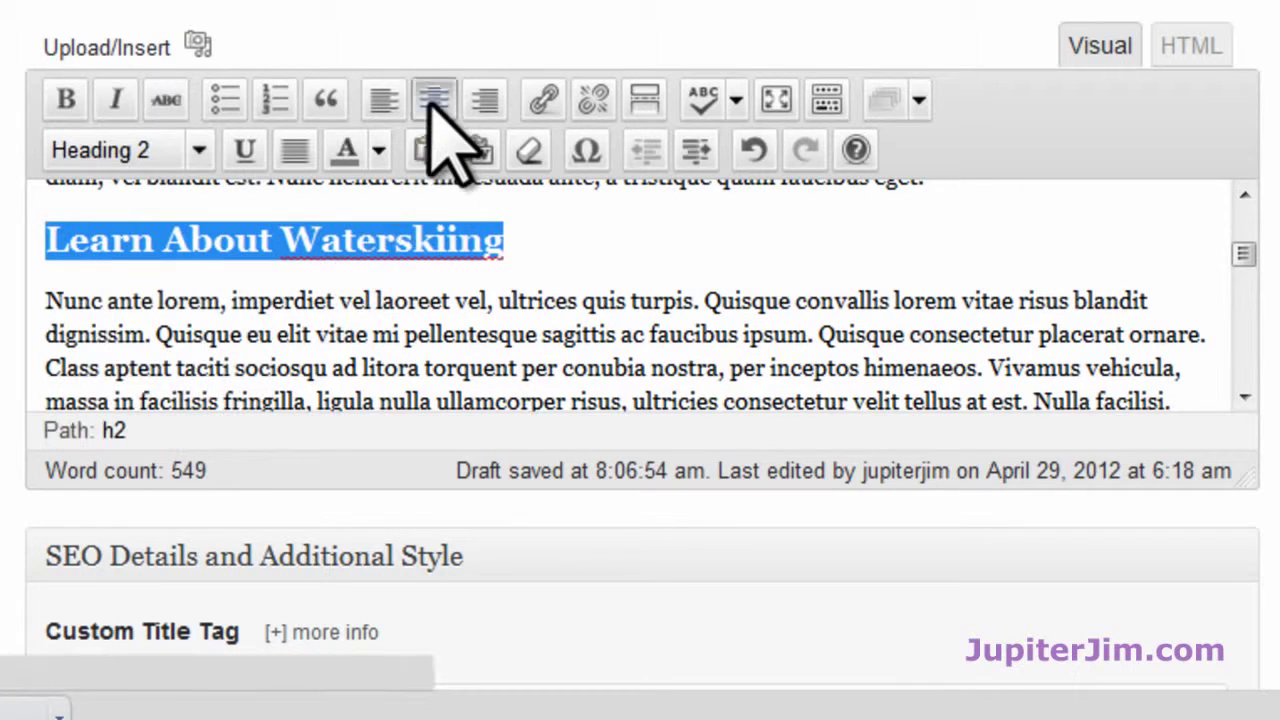
pyautogui.click(942, 240)
pyautogui.scroll(-3, 940, 270)
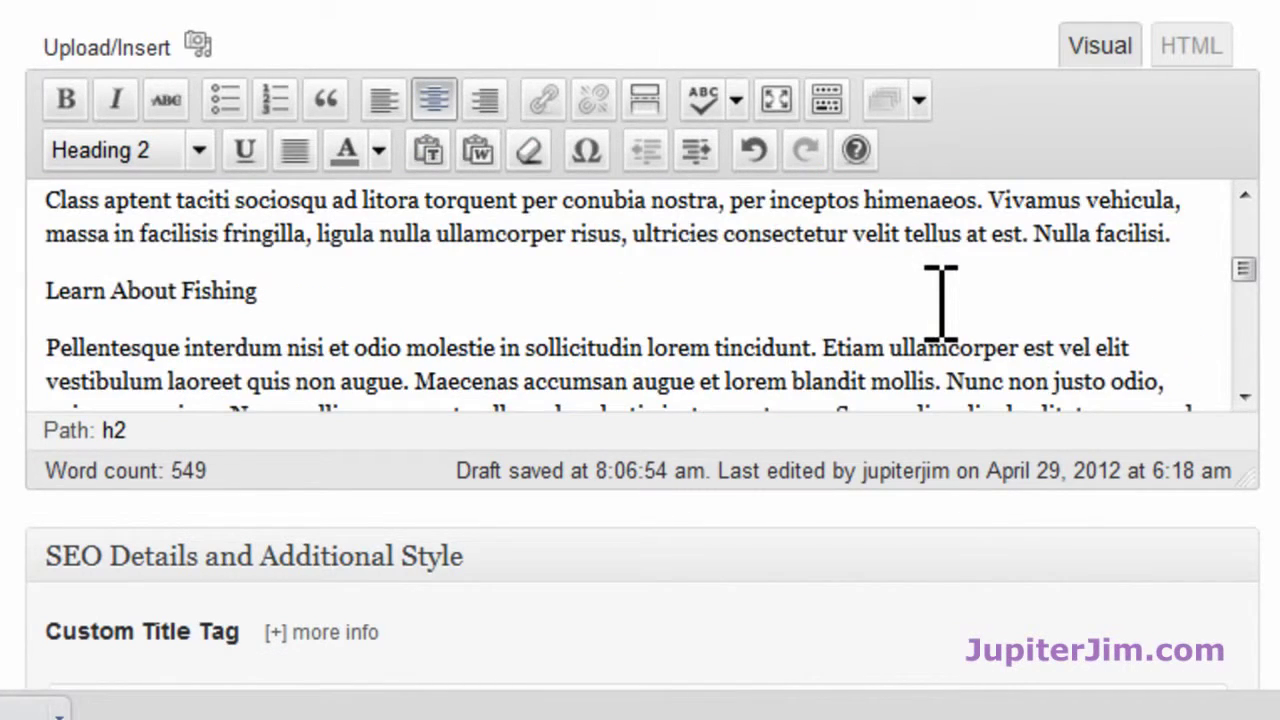
# - Format the "Going to The Best Beaches in Florida" line as Heading 2
pyautogui.scroll(-6, 940, 300)
pyautogui.scroll(-3, 920, 300)
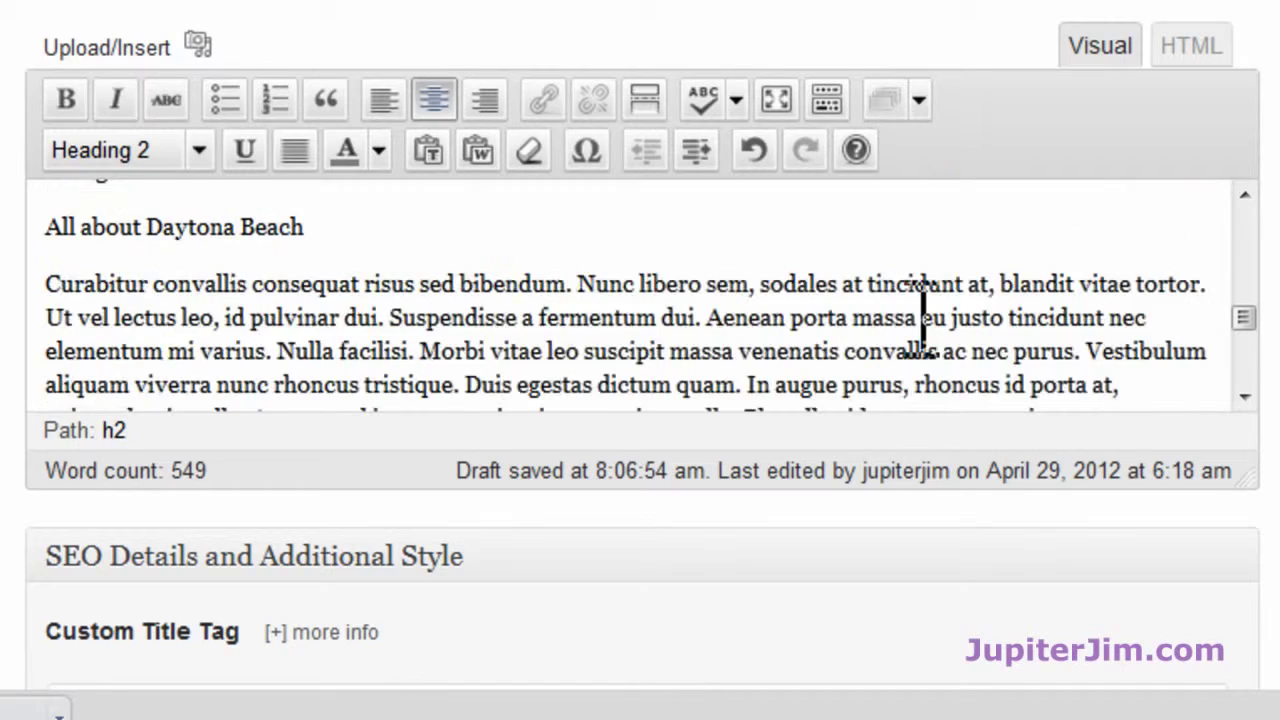
pyautogui.scroll(3, 920, 315)
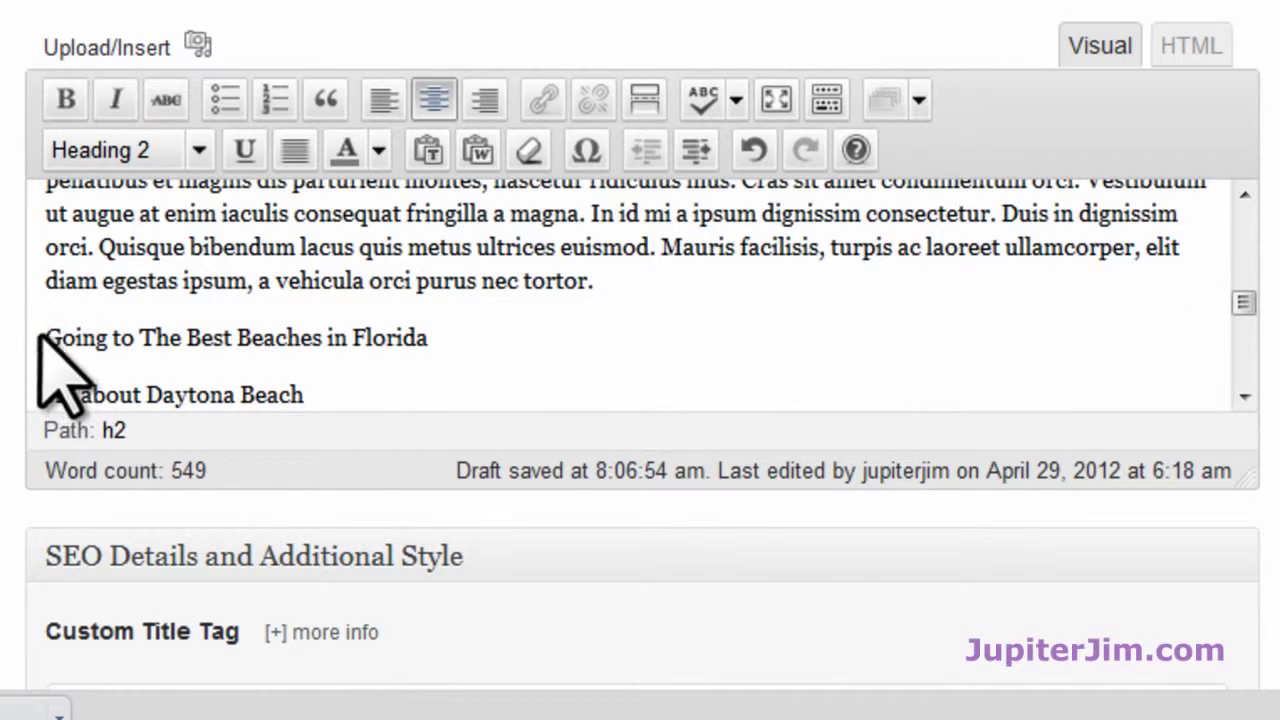
pyautogui.moveTo(47, 337); pyautogui.dragTo(409, 337)
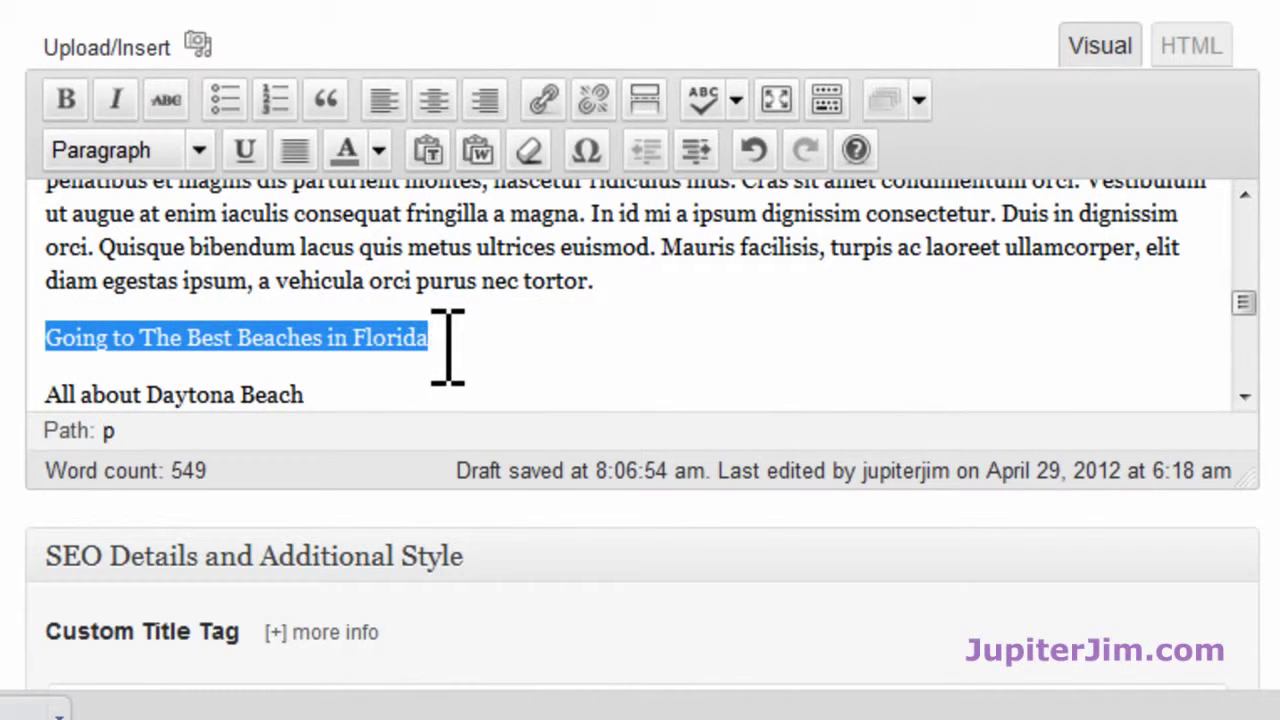
pyautogui.click(198, 152)
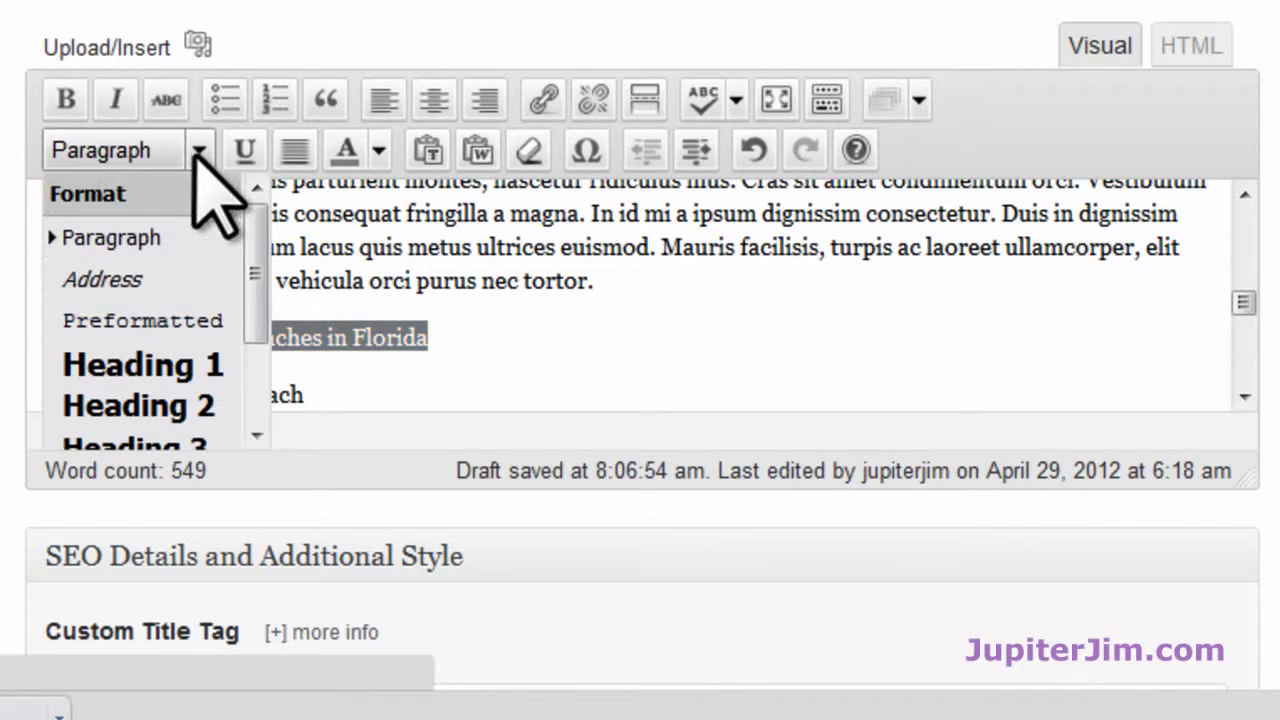
pyautogui.click(208, 405)
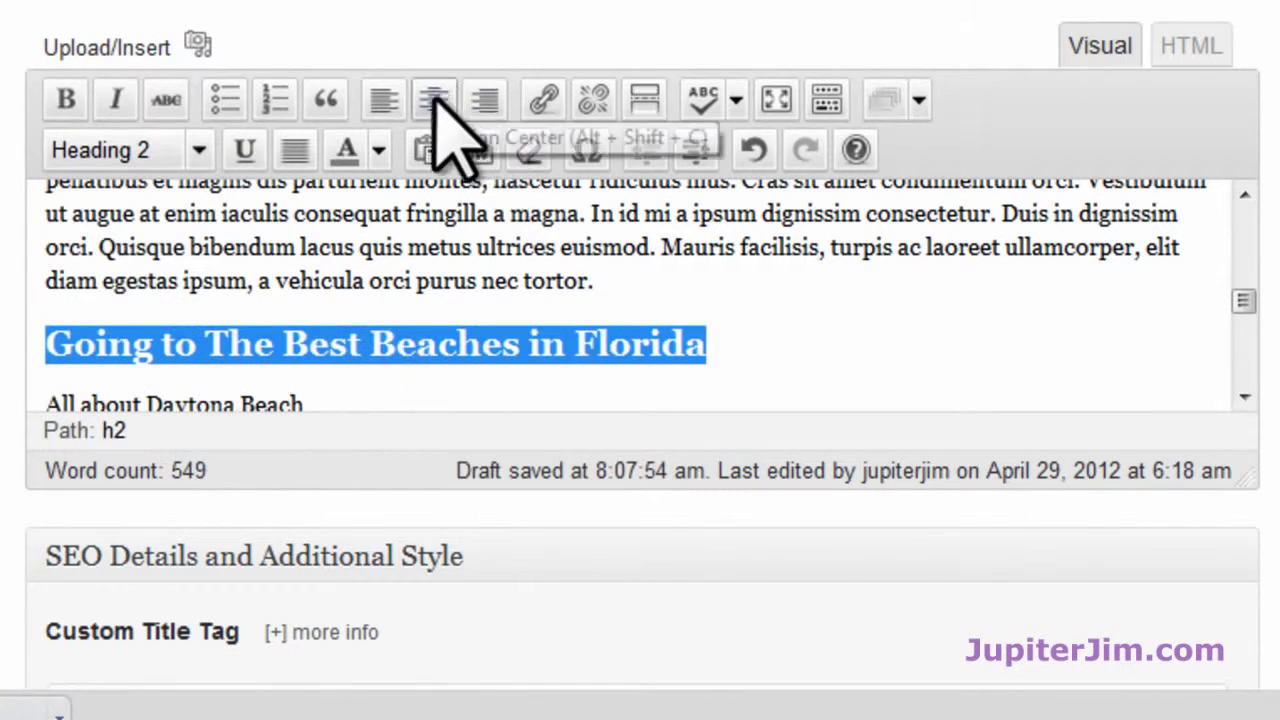
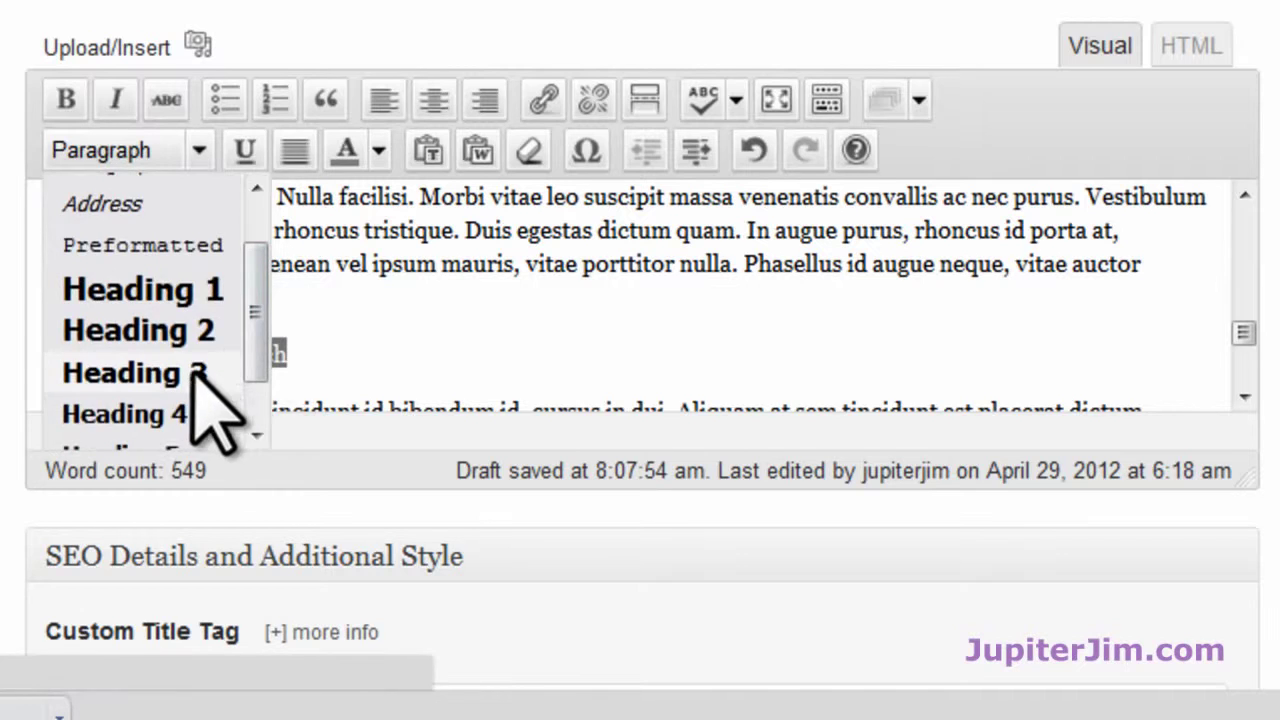
# - Format the "All About Miami Beach" and "All About Juno Beach" lines as Heading 3
pyautogui.click(465, 343)
pyautogui.scroll(-2, 465, 343)
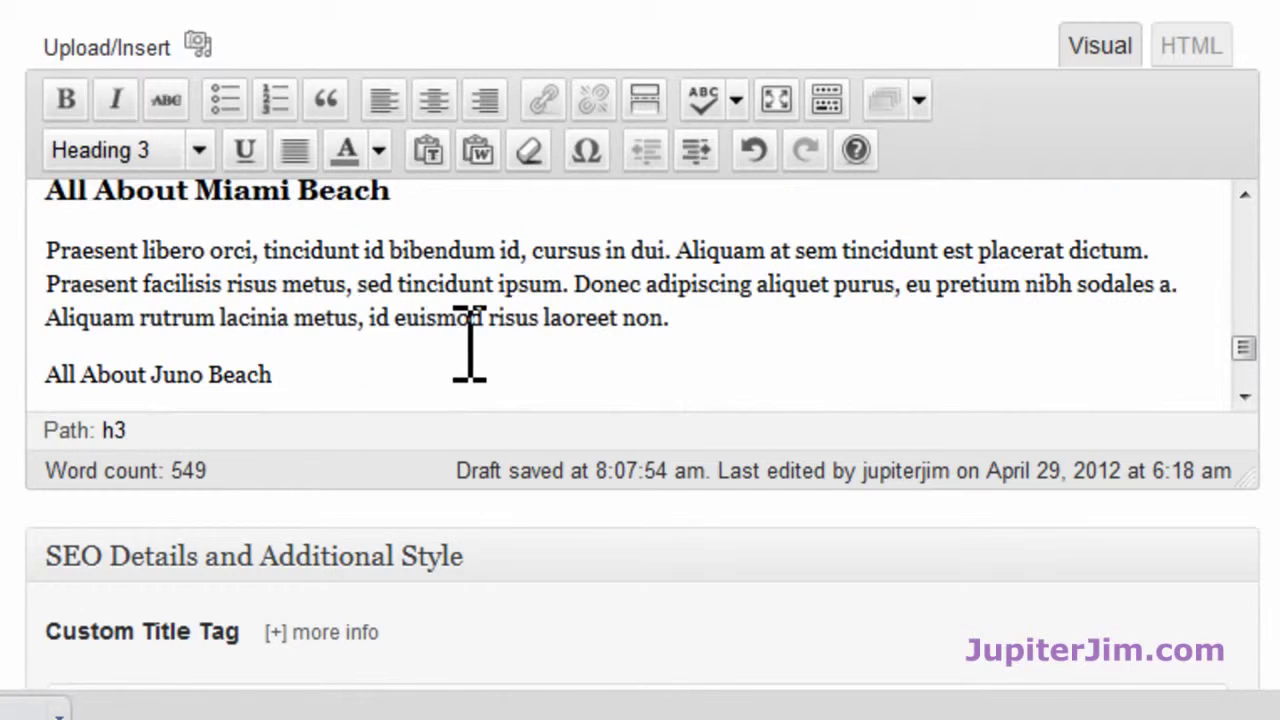
pyautogui.moveTo(293, 370); pyautogui.dragTo(67, 370)
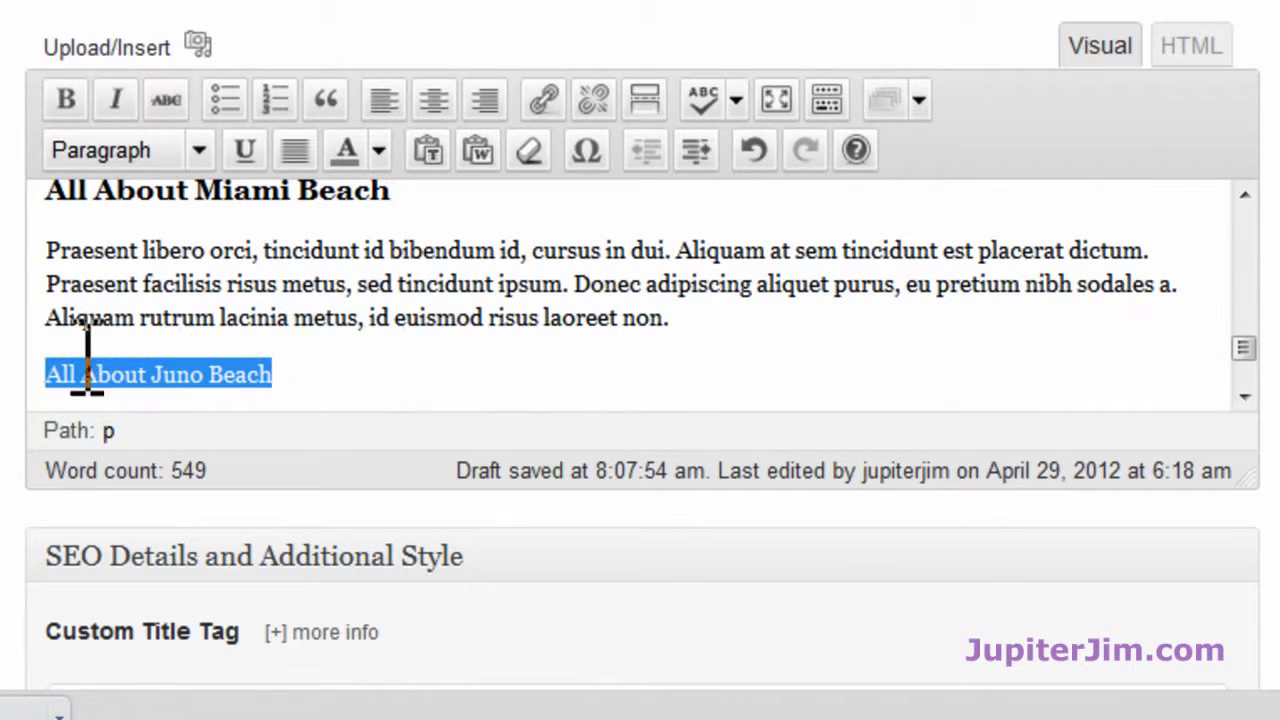
pyautogui.click(197, 152)
pyautogui.scroll(-3, 257, 434)
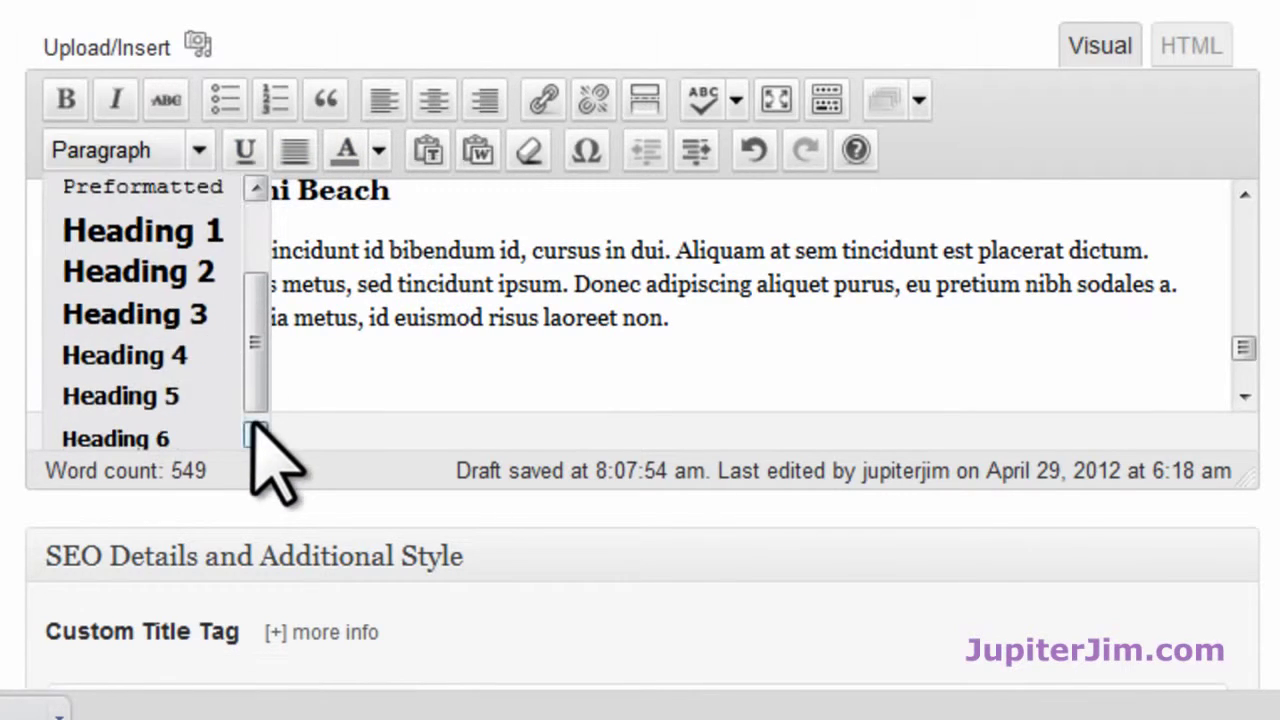
pyautogui.click(164, 318)
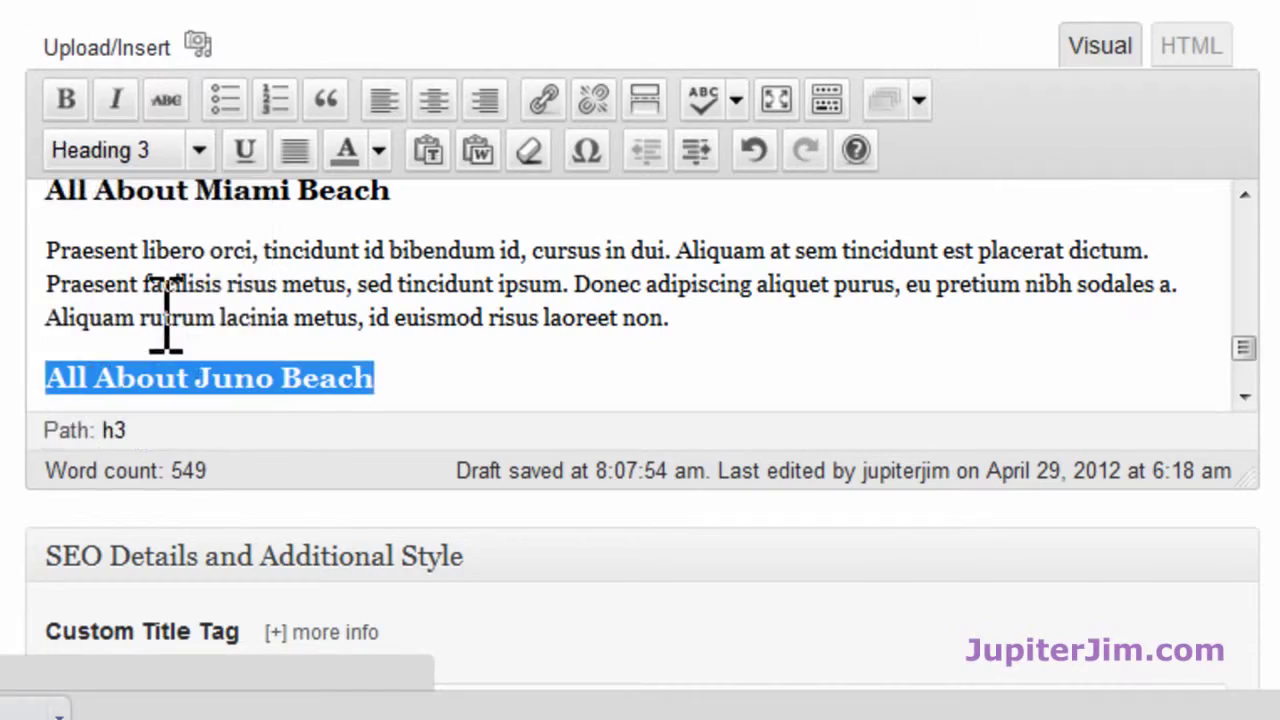
pyautogui.click(431, 365)
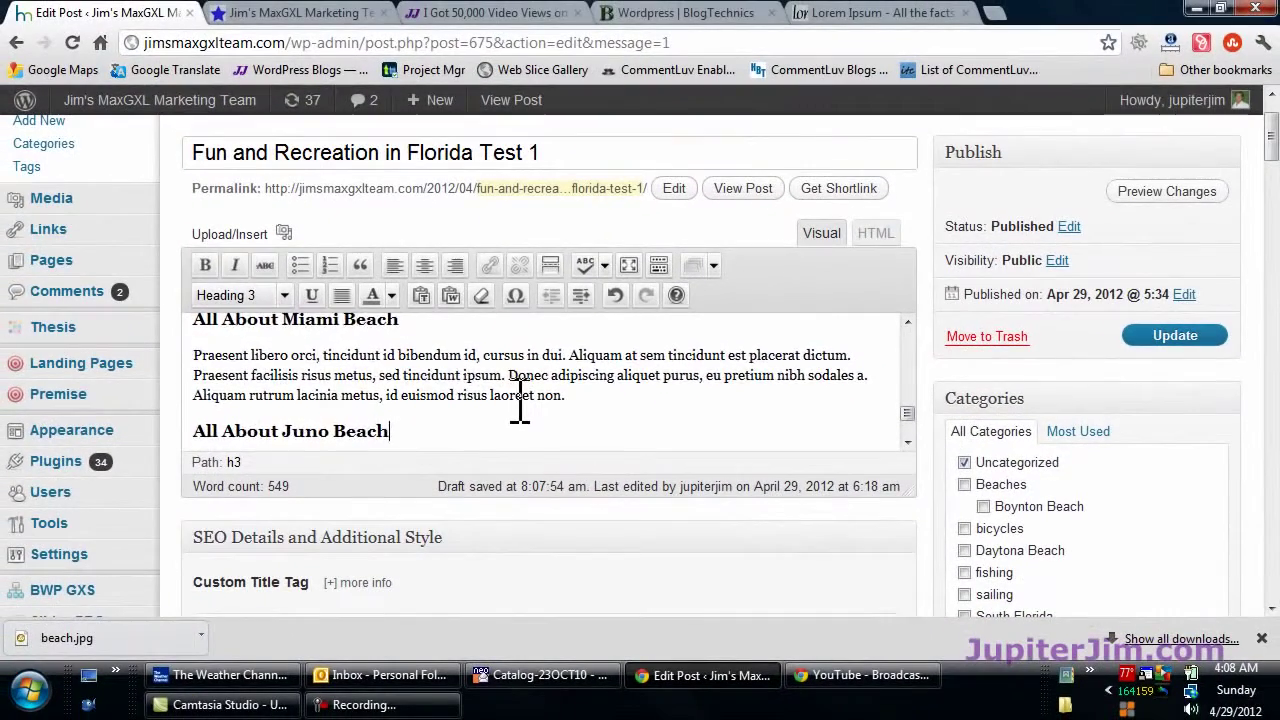
# - Update the published "Fun and Recreation in Florida Test 1" post with its new heading formatting
pyautogui.scroll(-3, 519, 400)
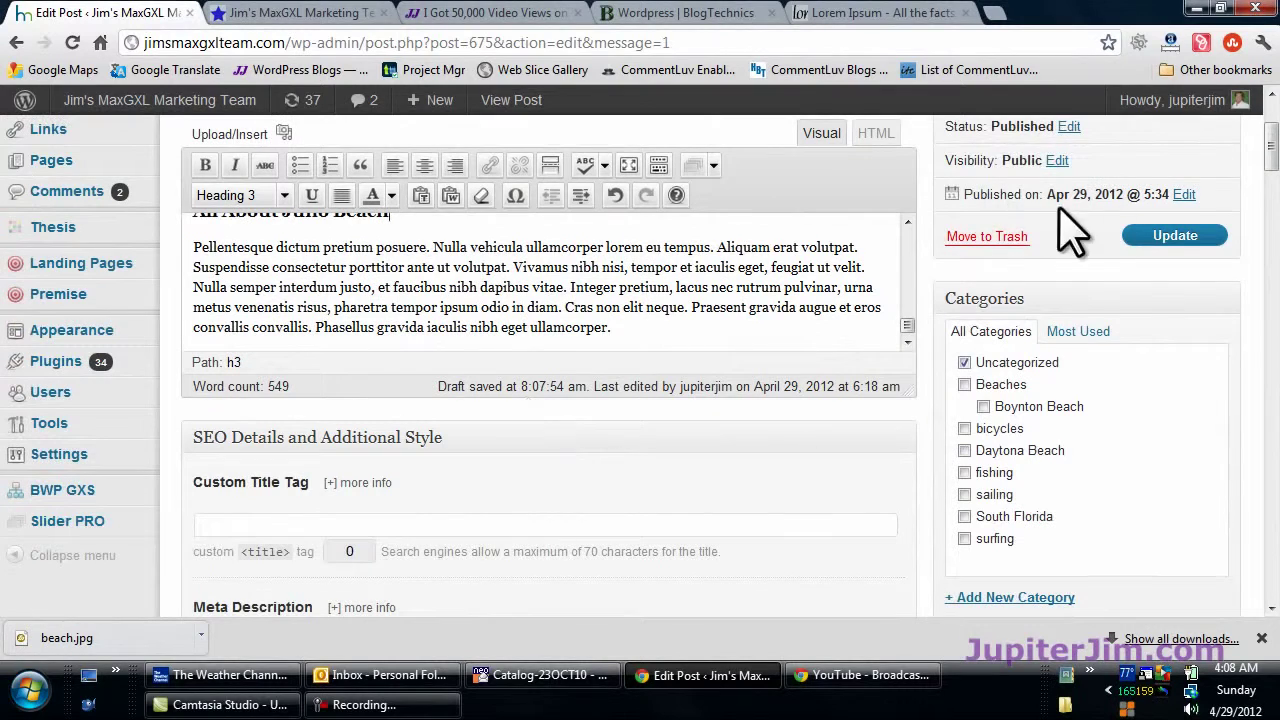
pyautogui.click(1195, 240)
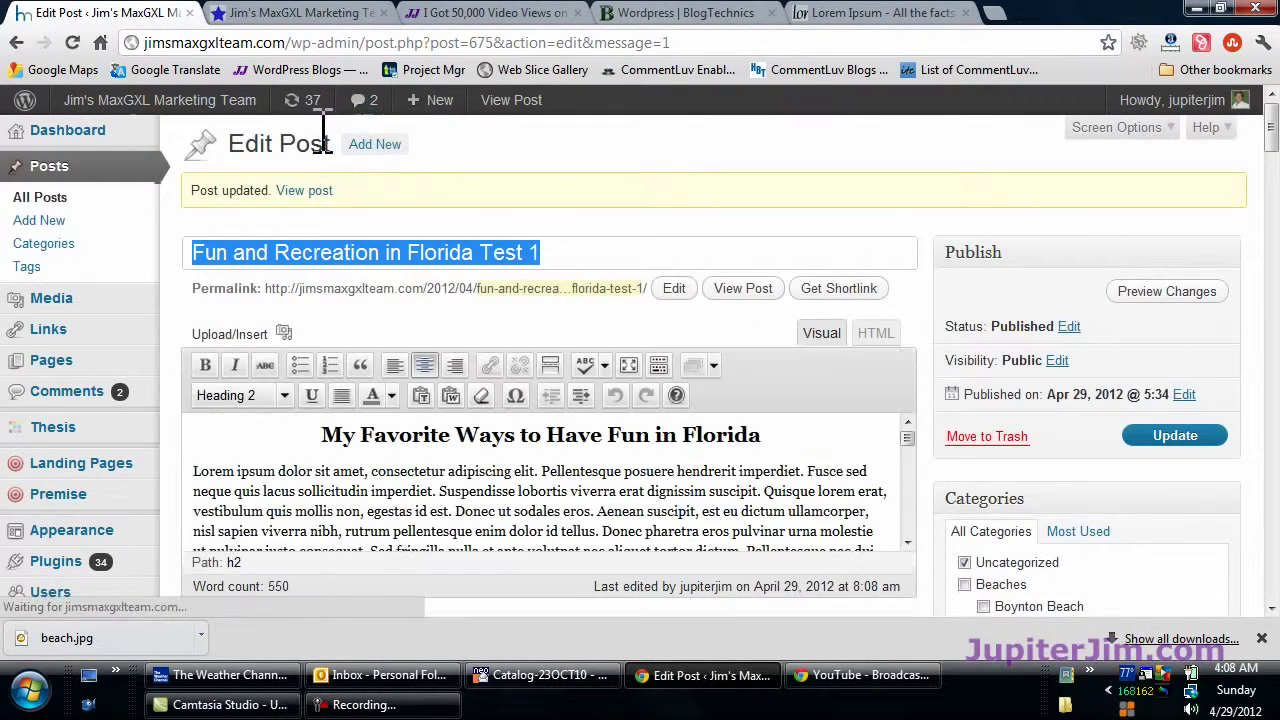
# - Switch to the live blog, find the "Fun and Recreation in Florida Test 1" post and reload the page
pyautogui.click(290, 13)
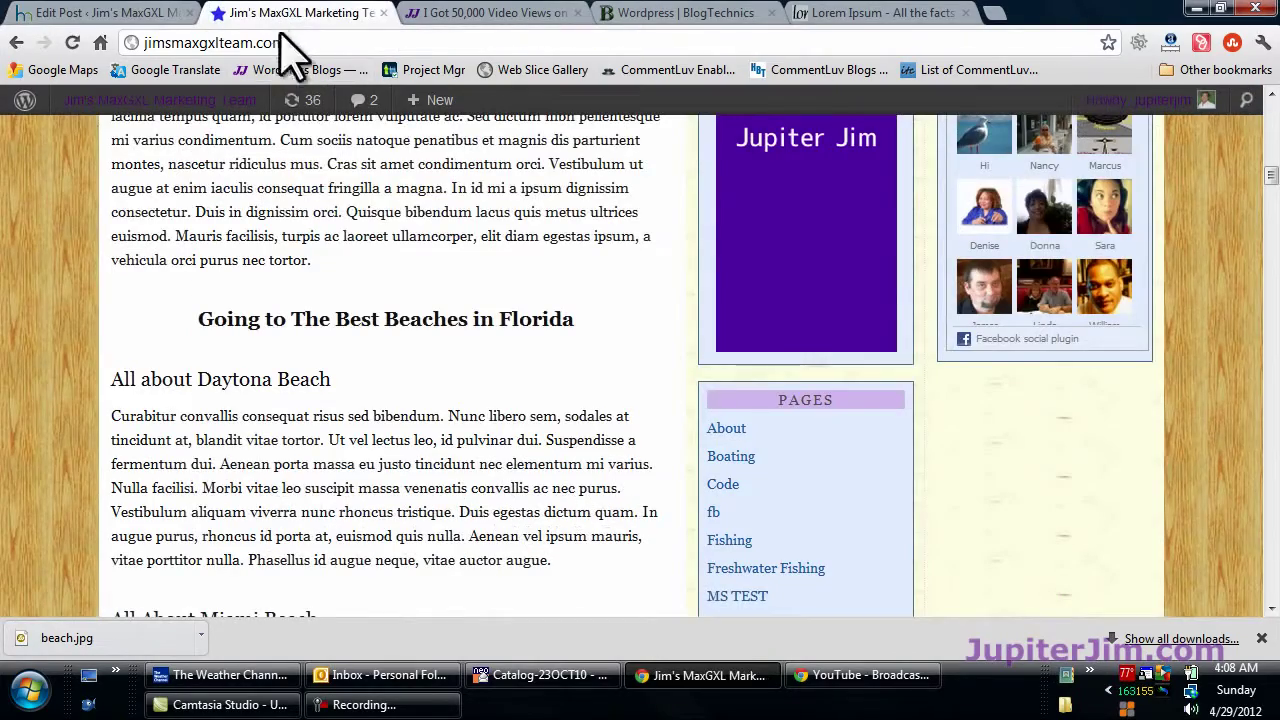
pyautogui.scroll(15, 298, 345)
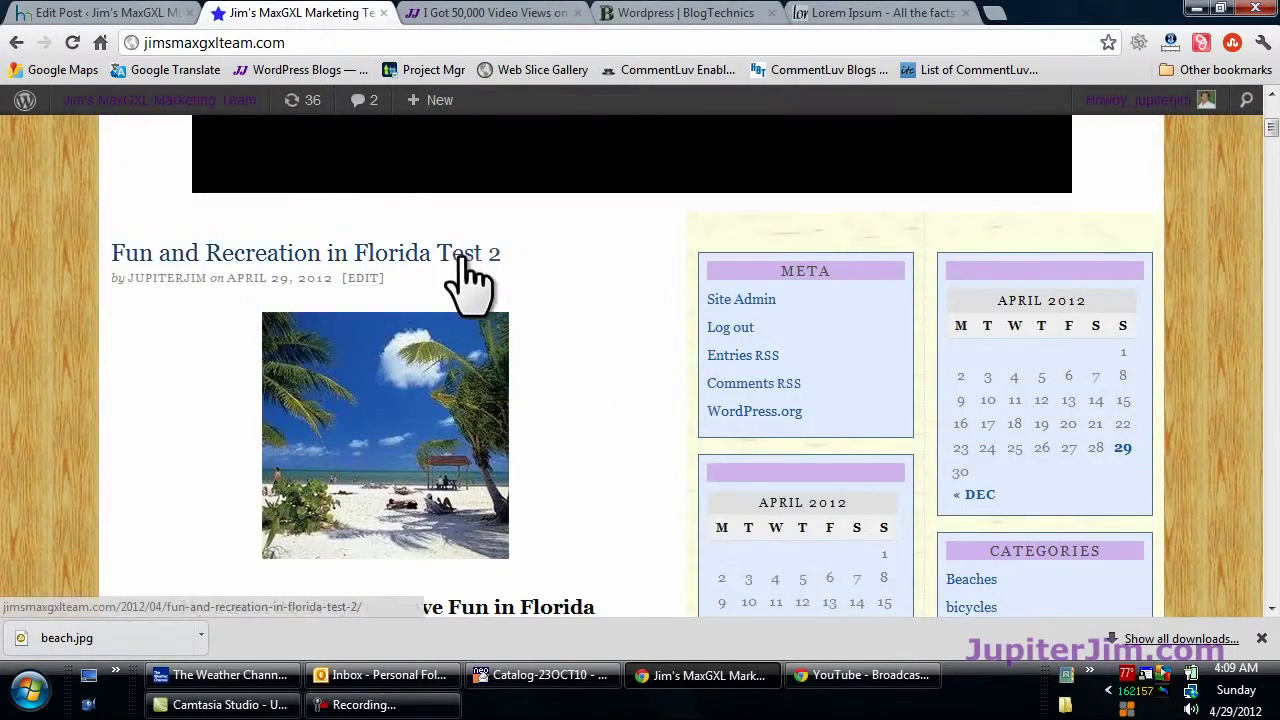
pyautogui.scroll(-4, 212, 350)
pyautogui.scroll(-18, 213, 350)
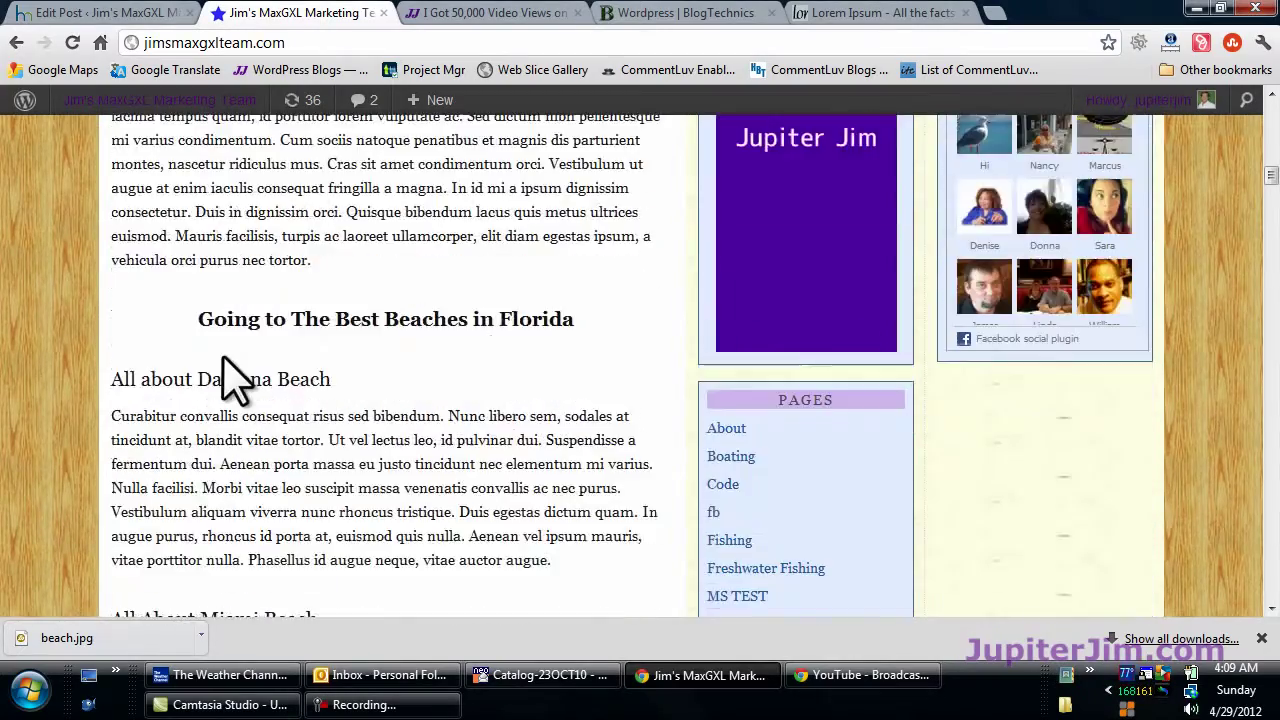
pyautogui.scroll(-5, 230, 360)
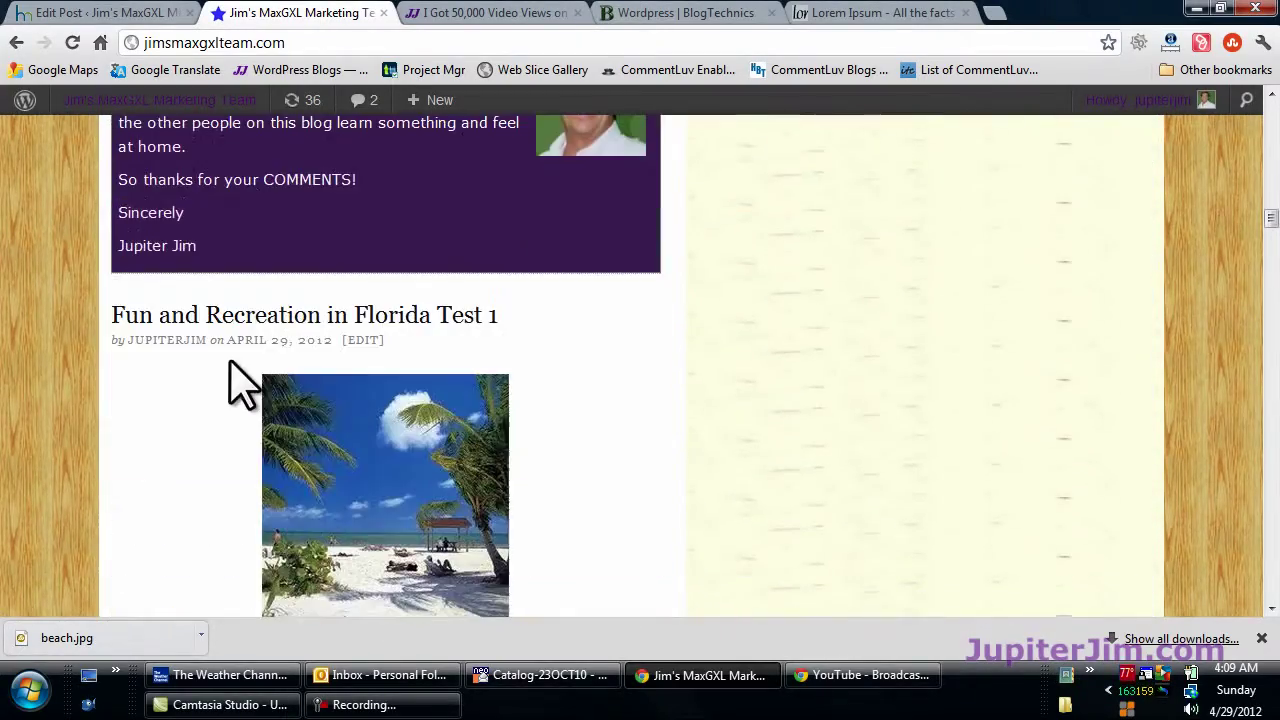
pyautogui.scroll(-6, 200, 405)
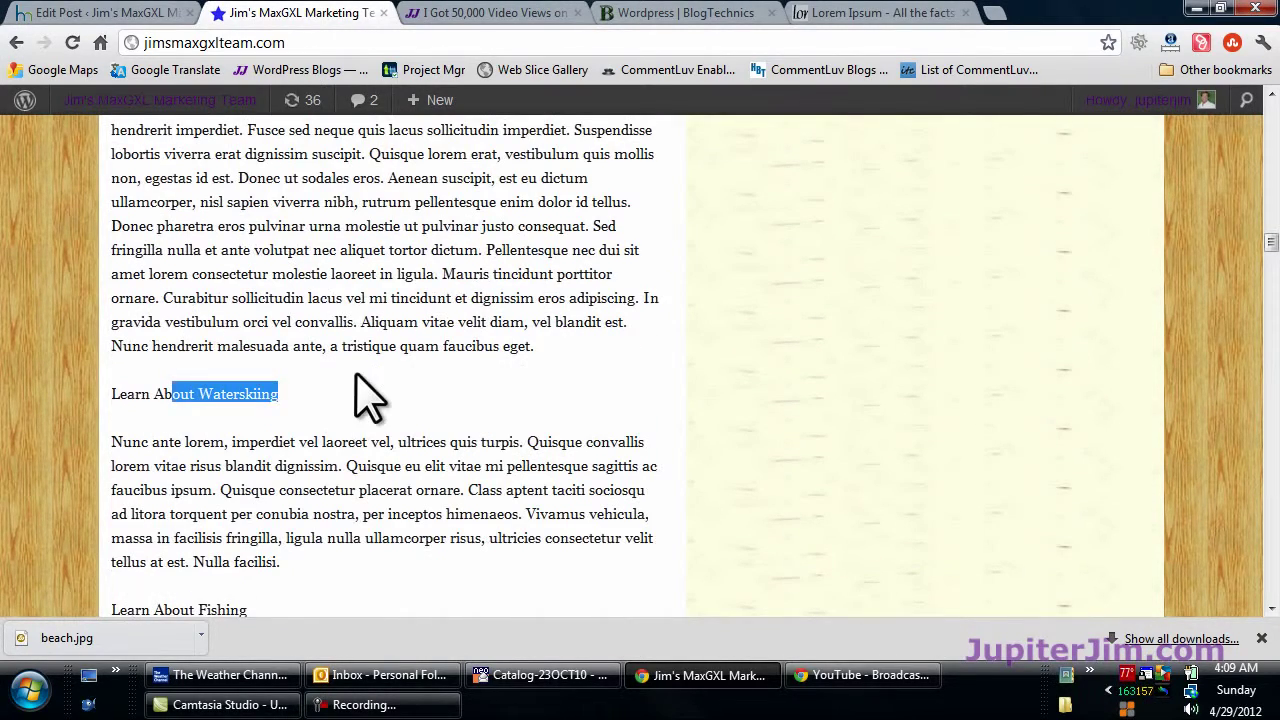
pyautogui.scroll(1, 356, 377)
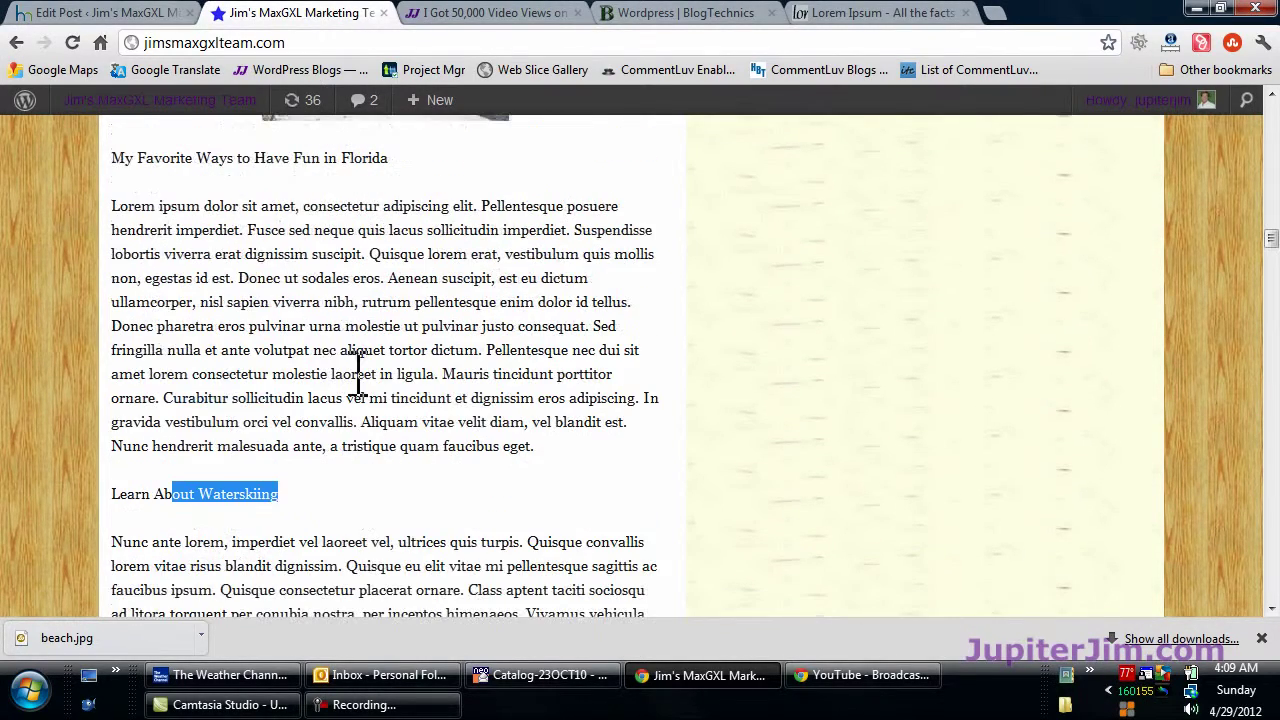
pyautogui.click(70, 42)
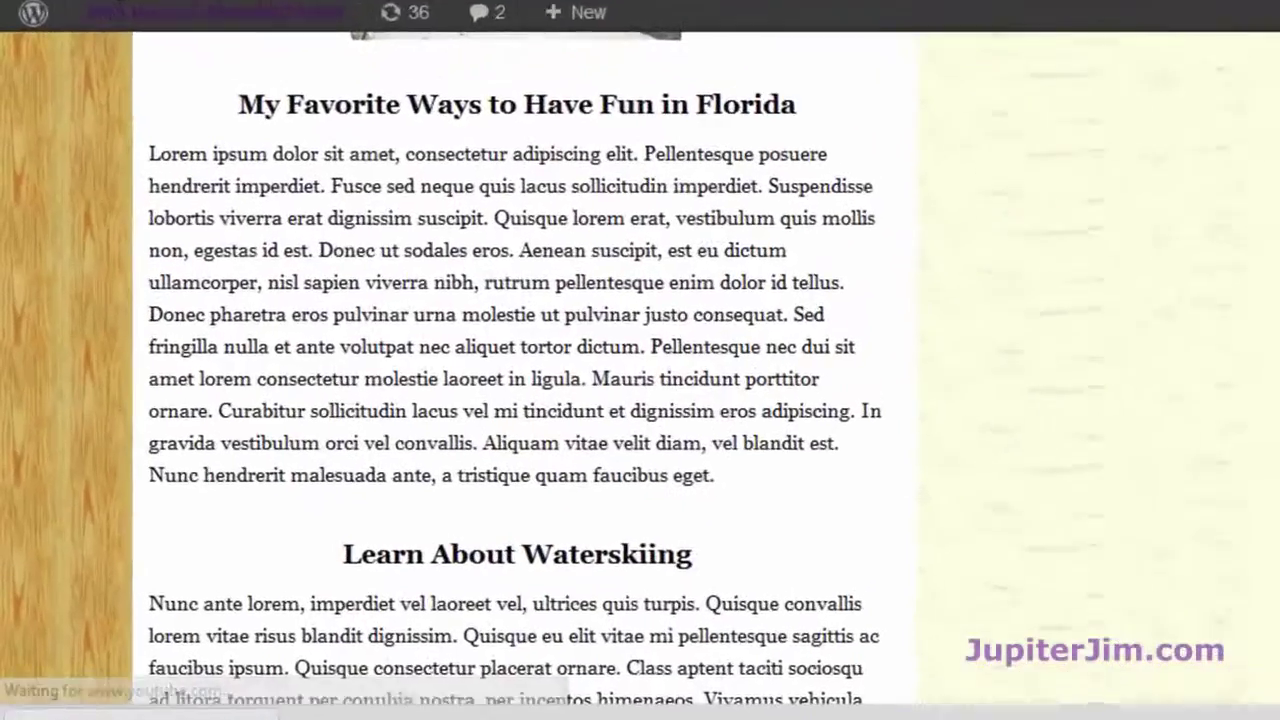
# - Examine the Test 1 post's title and its "My Favorite Ways to Have Fun in Florida" and "Learn About Waterskiing" headings on the live blog
pyautogui.scroll(5, 630, 240)
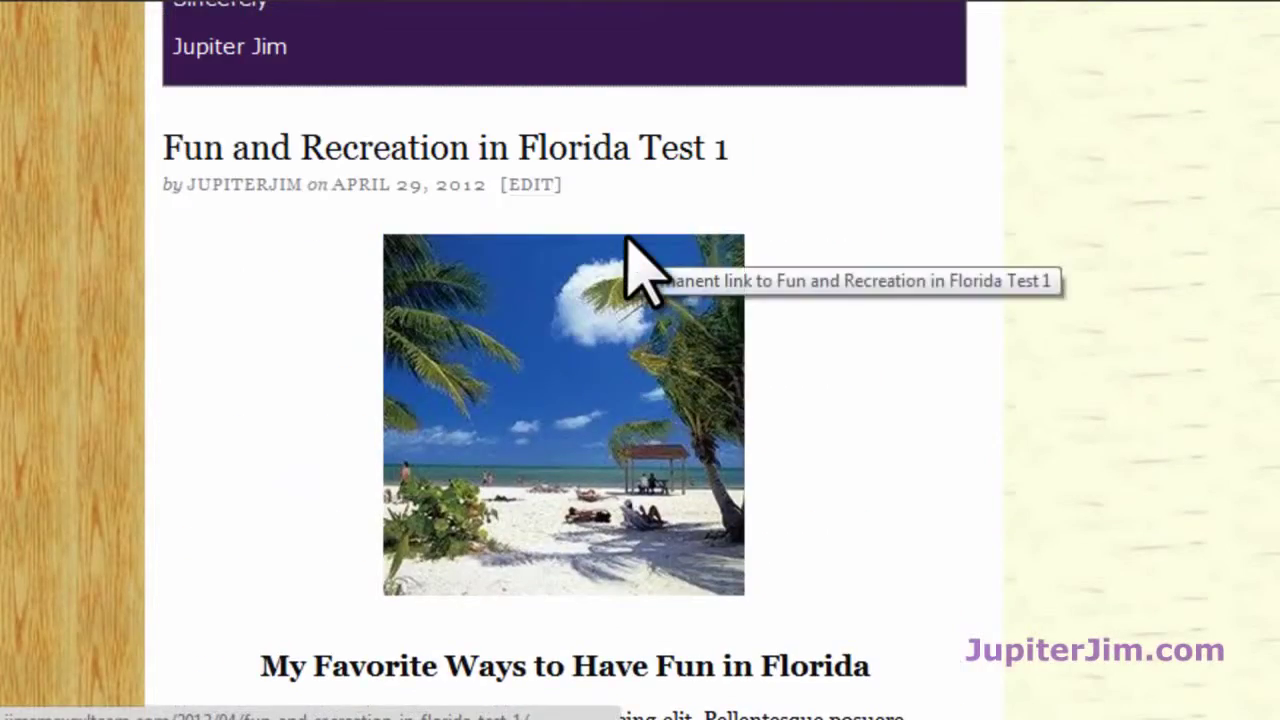
pyautogui.scroll(-1, 330, 400)
pyautogui.scroll(-1, 322, 490)
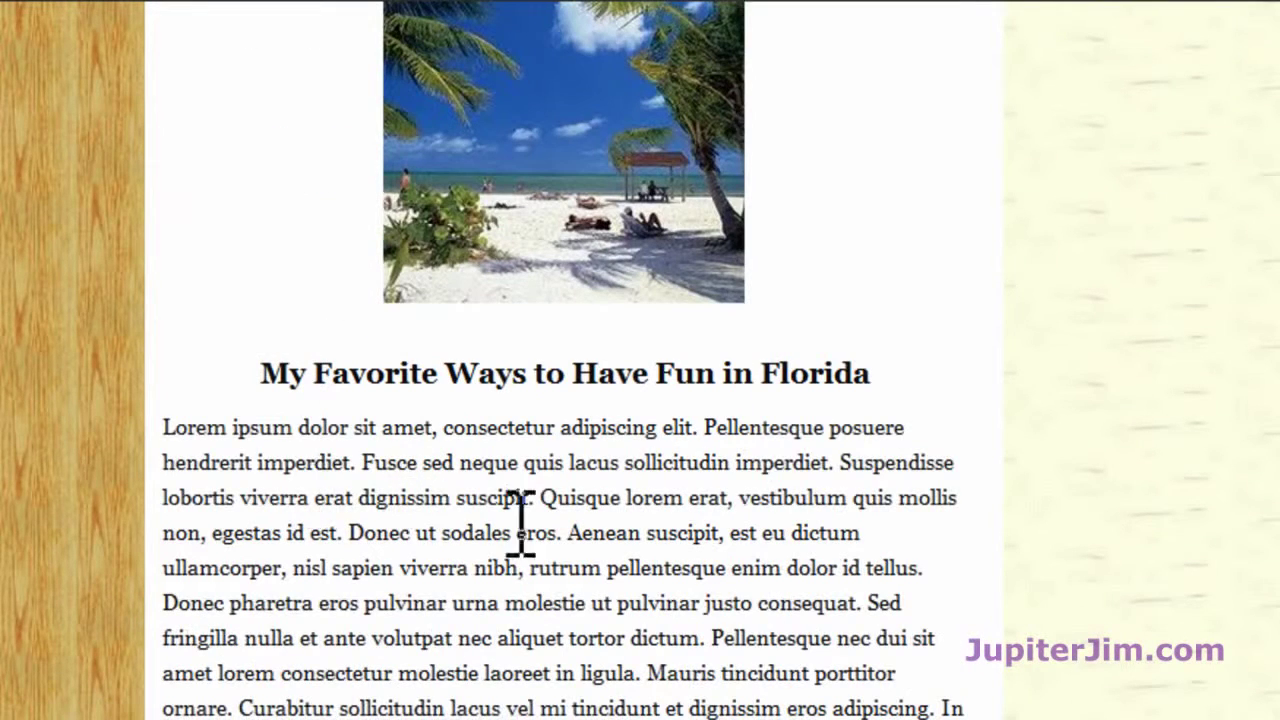
pyautogui.scroll(2, 1005, 575)
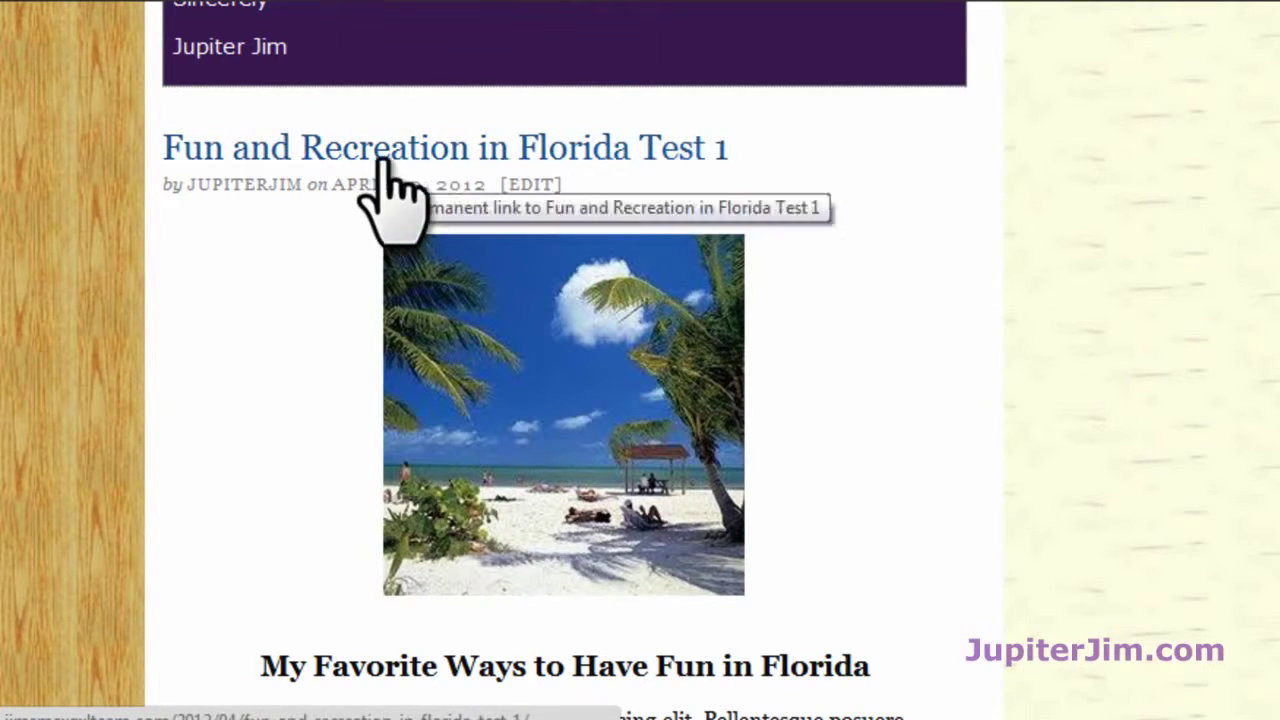
pyautogui.scroll(-2, 880, 195)
pyautogui.scroll(-2, 885, 414)
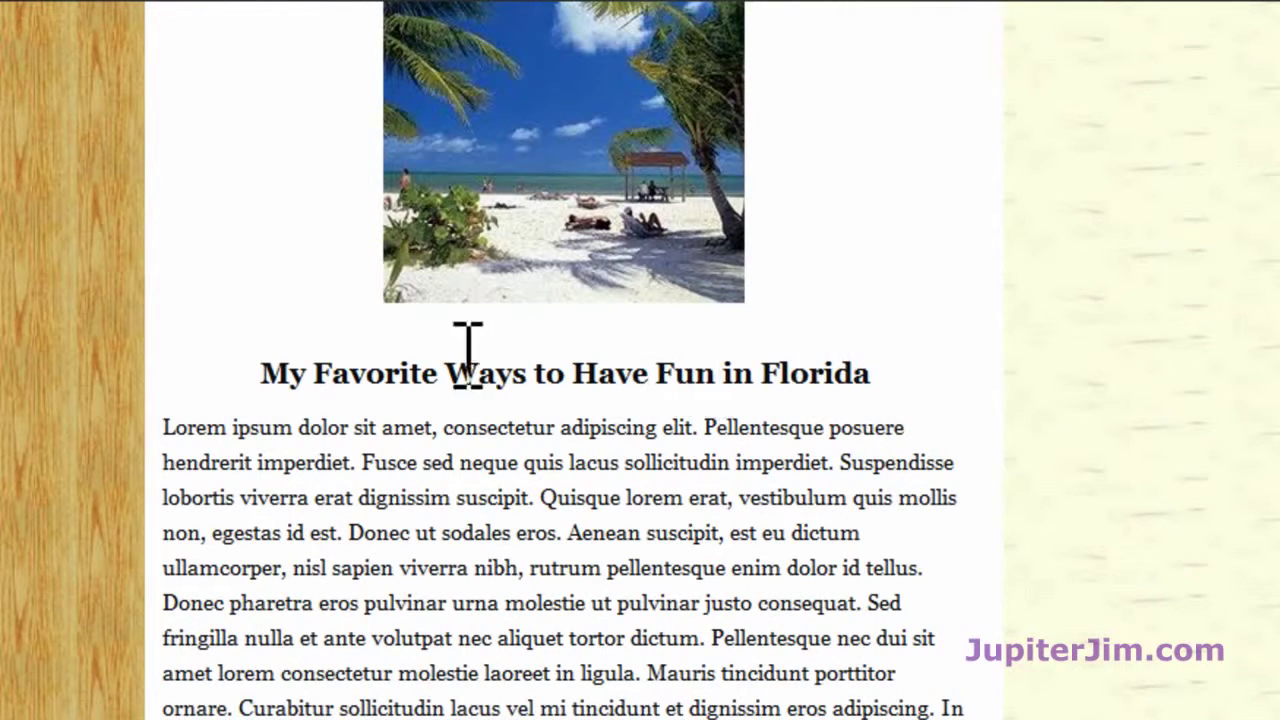
pyautogui.scroll(-4, 580, 552)
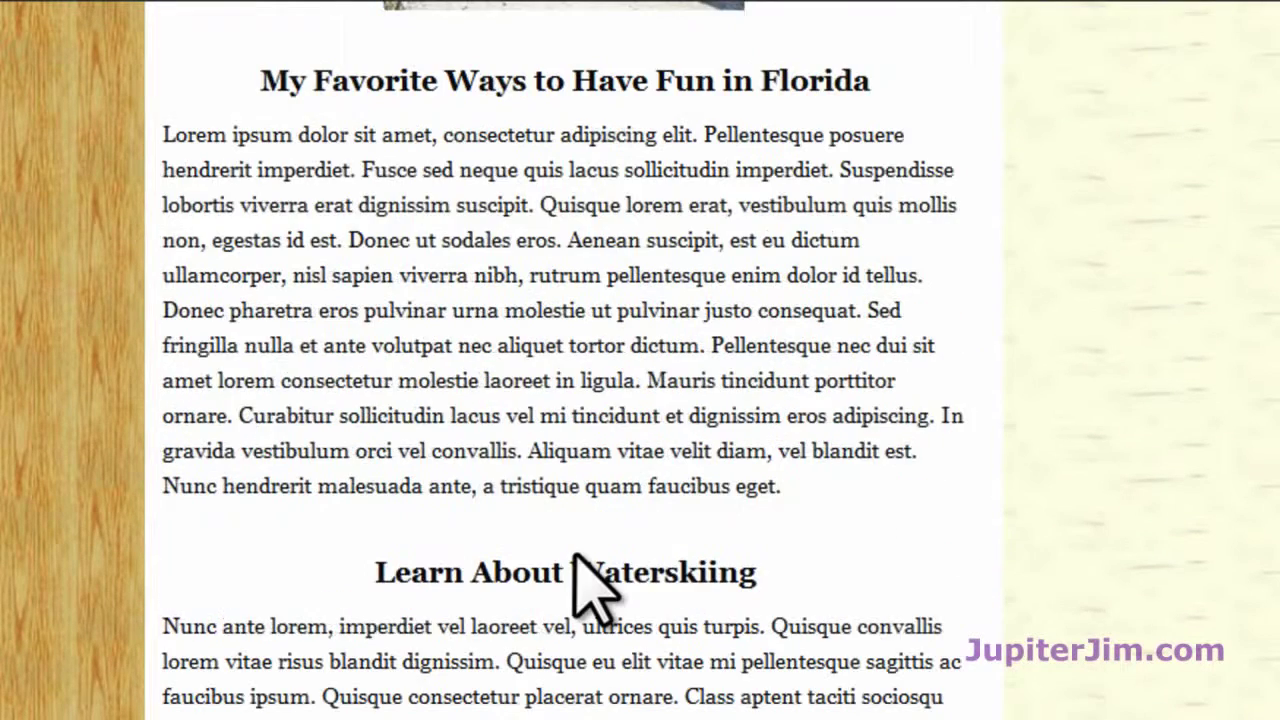